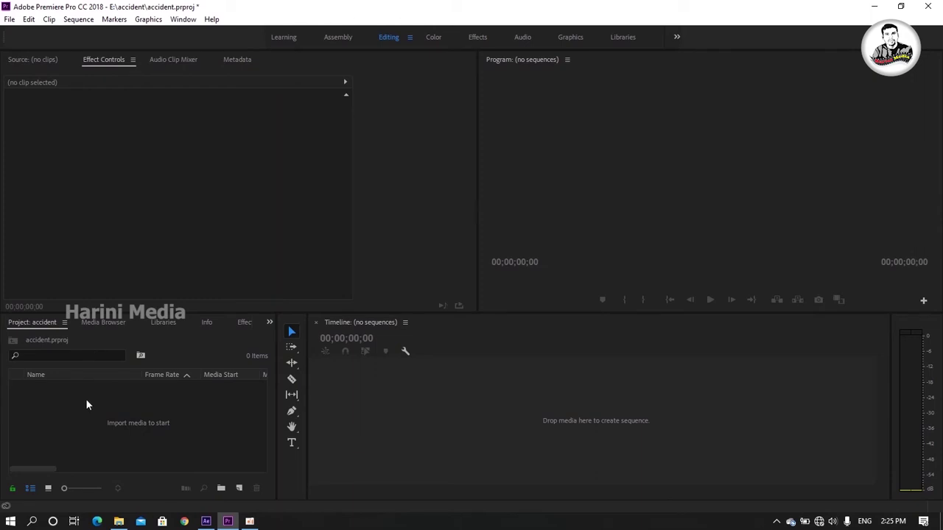
Step: Import Car Crash SFX, Car Passing Sound Effects and MVI_6726 into the project
double_click(103, 413)
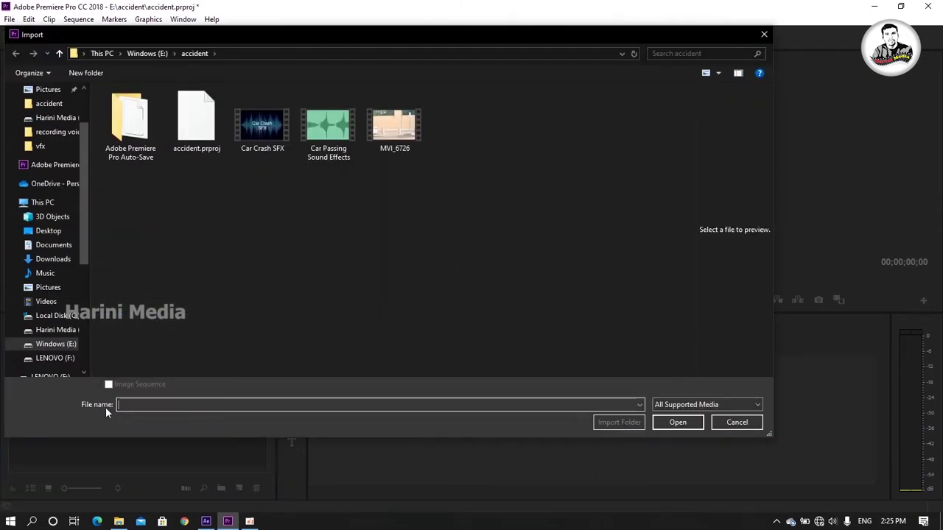
left_click_drag(450, 153, 237, 106)
left_click(678, 423)
Step: Create an MVI_6726 sequence by placing that clip on the Timeline
left_click(43, 430)
left_click_drag(44, 417, 388, 414)
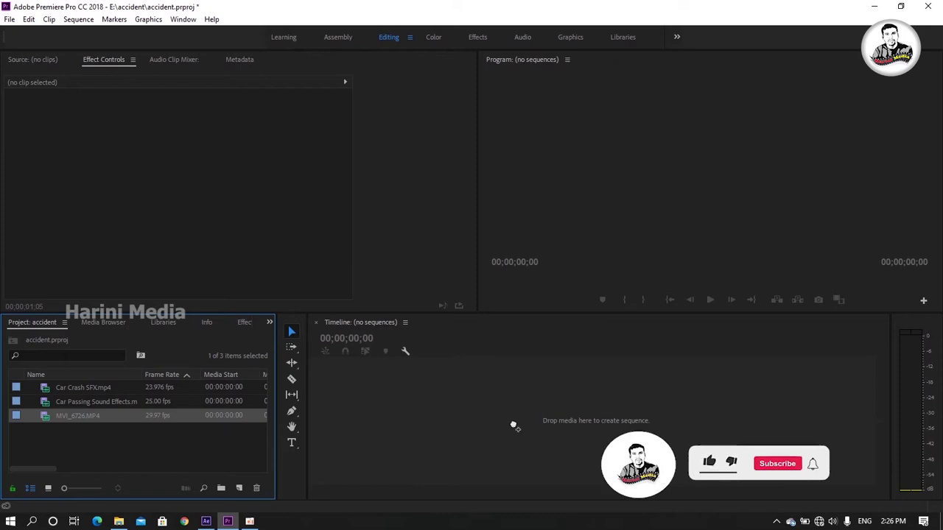
left_click_drag(514, 427, 514, 427)
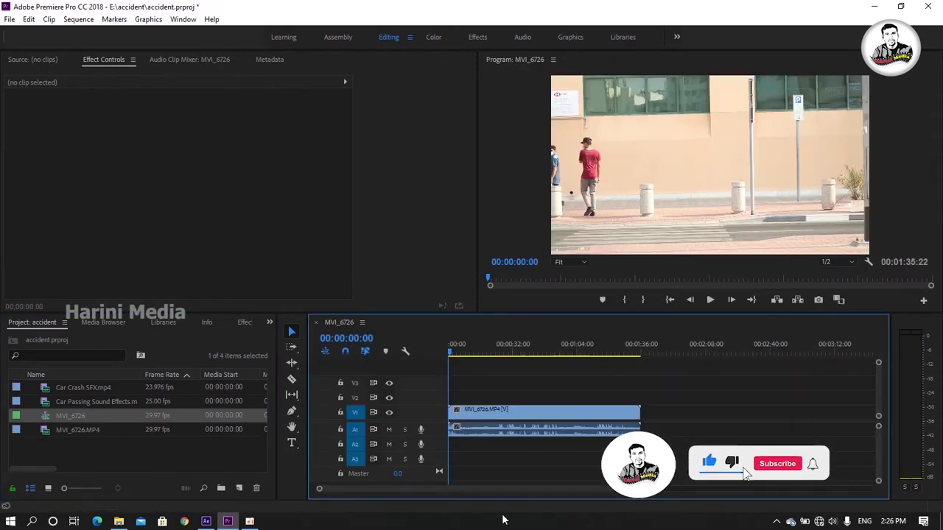
Step: Split MVI_6726 at 00:00:27:29, delete everything after the cut, and return to the start
key("space")
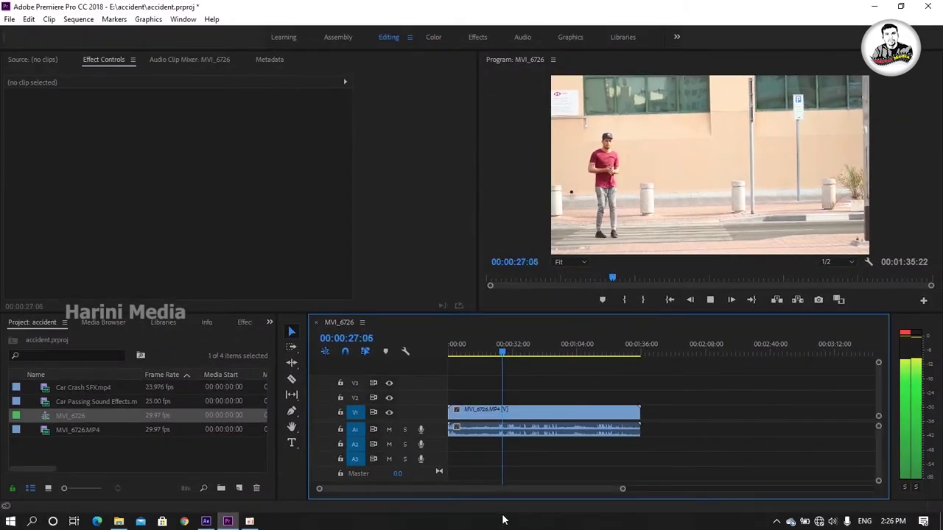
key("space")
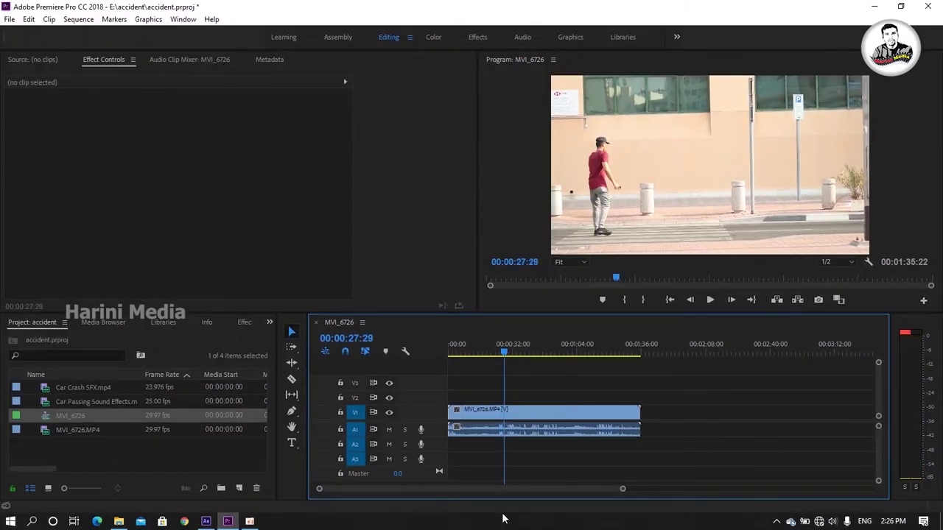
key("c")
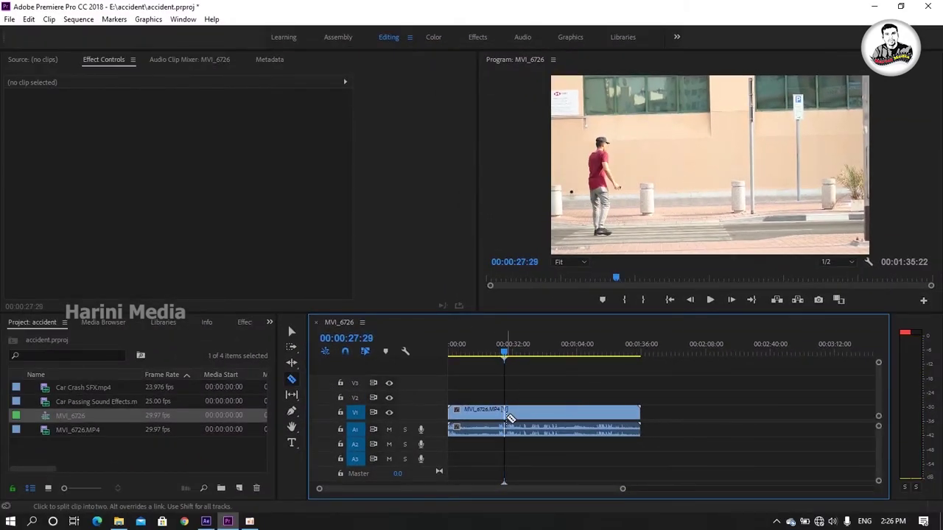
key("v")
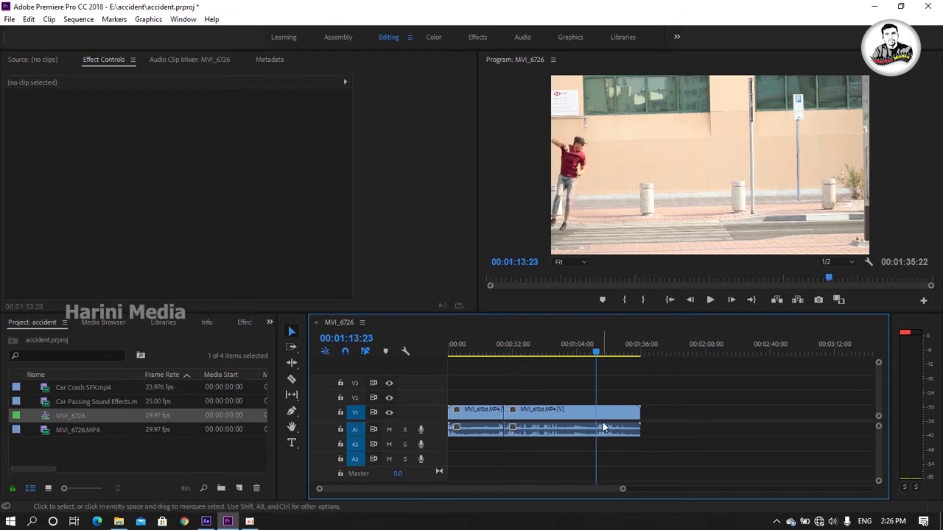
left_click(608, 417)
key("Delete")
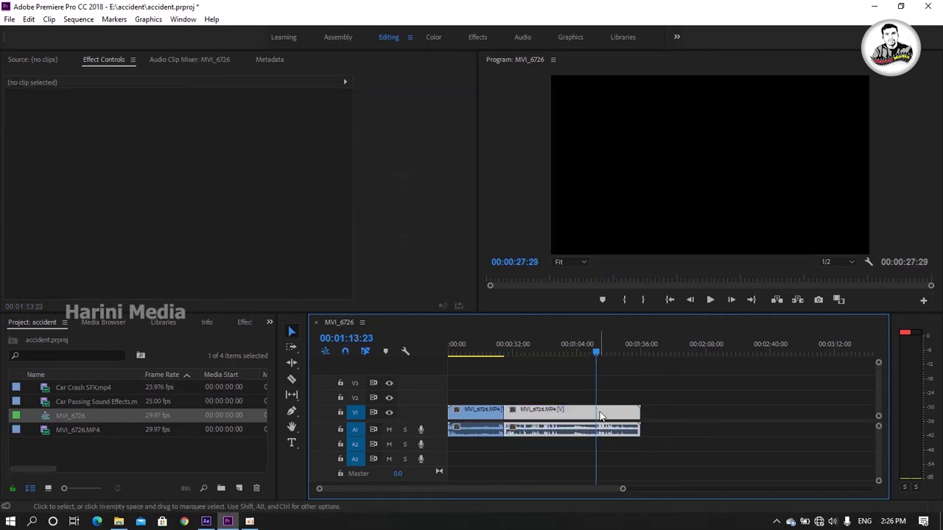
left_click(446, 347)
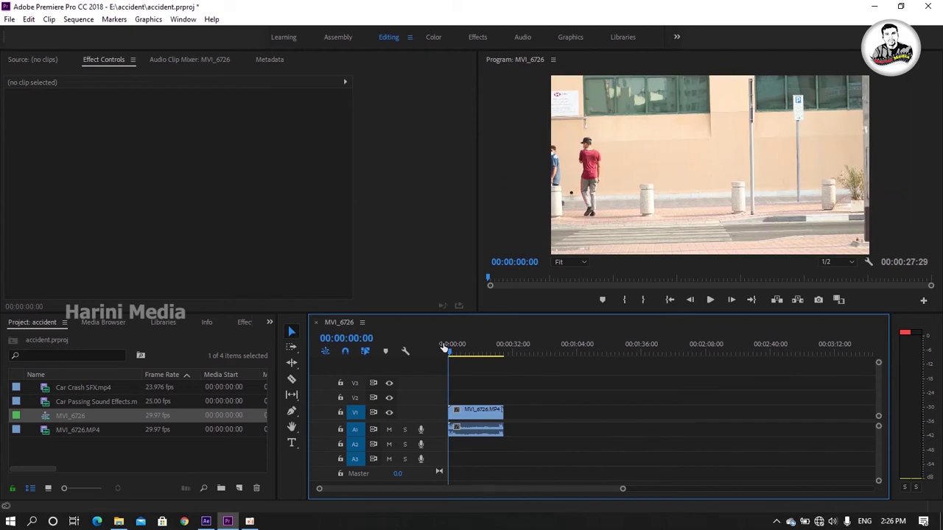
Step: Zoom the timeline and park the playhead at 00:00:02:02
key("equal")
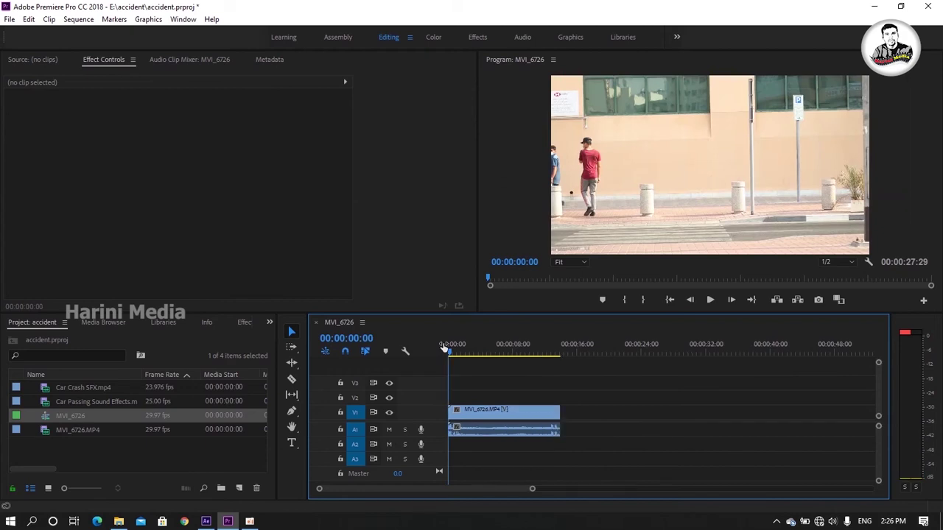
key("equal")
key("equal")
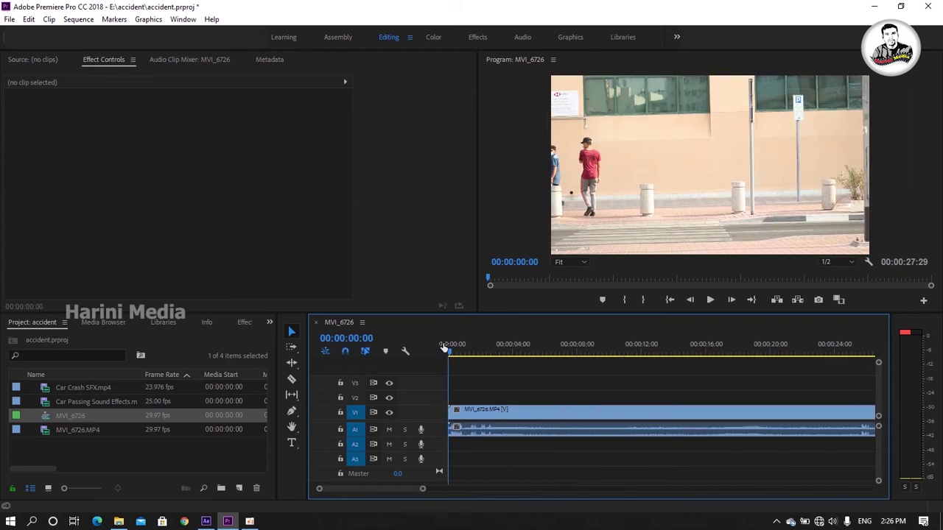
key("minus")
key("space")
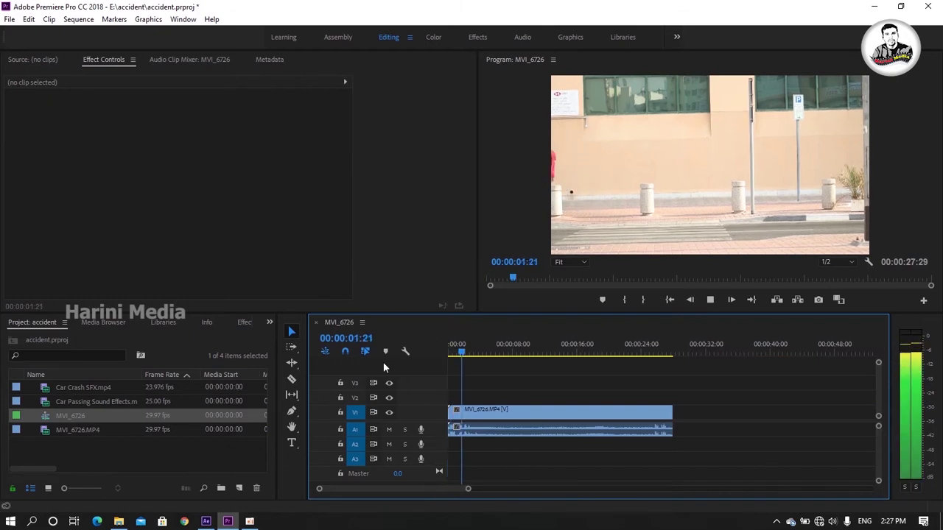
key("space")
key("equal")
key("equal")
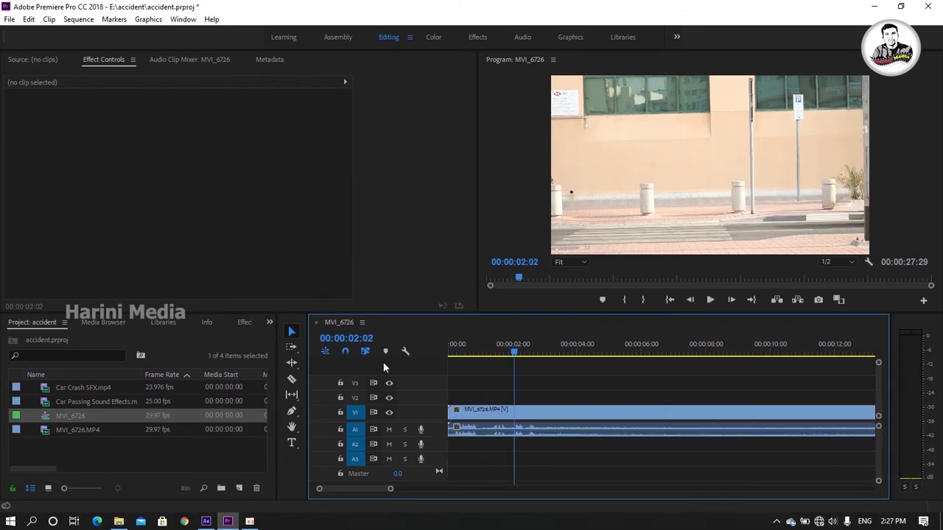
Step: Razor at 00:00:02:02, delete the opening piece and ripple-delete the resulting gap
key("c")
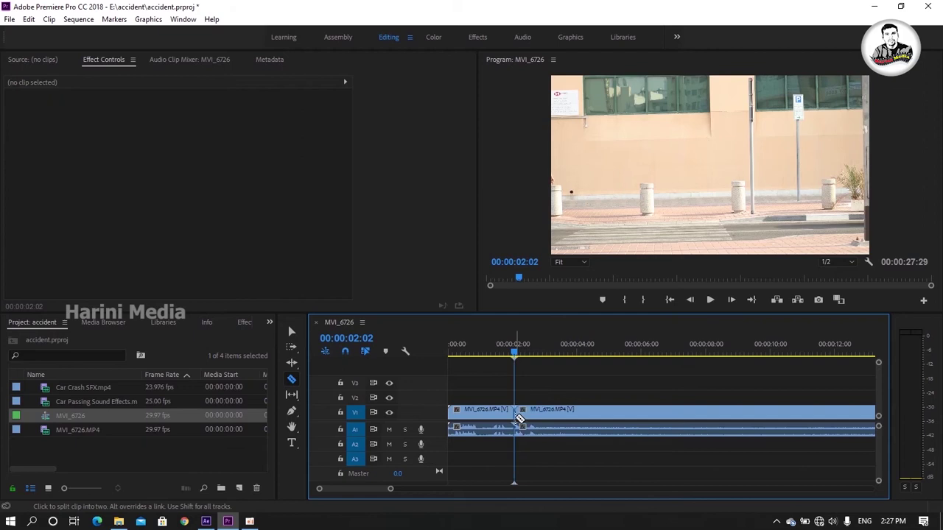
key("v")
left_click(495, 422)
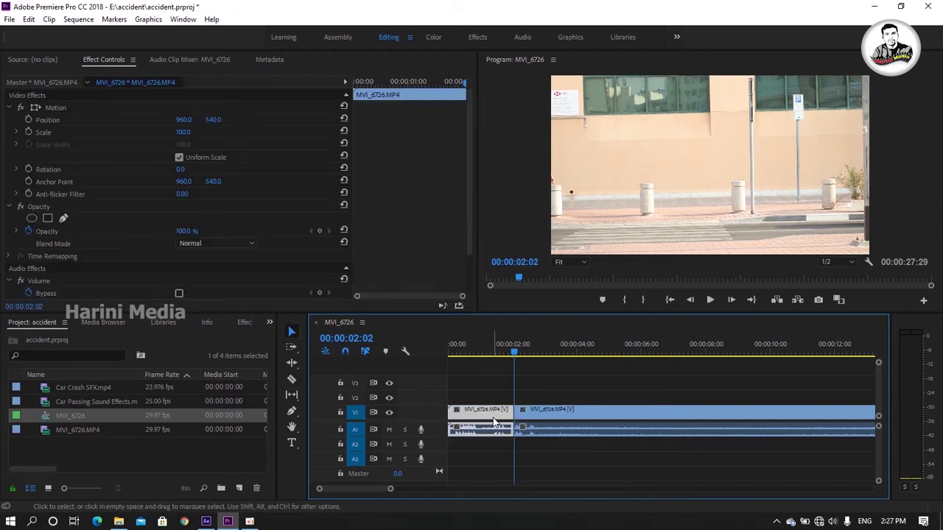
key("Delete")
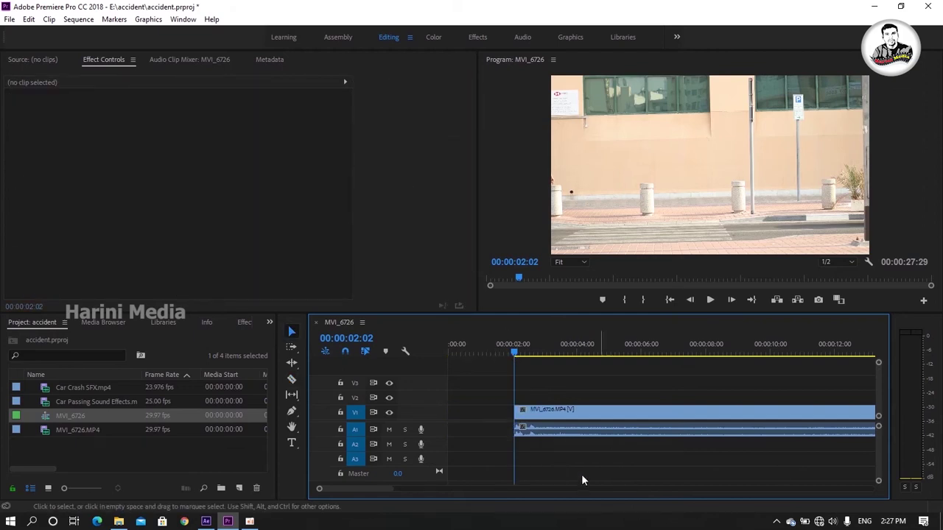
right_click(472, 415)
left_click(500, 417)
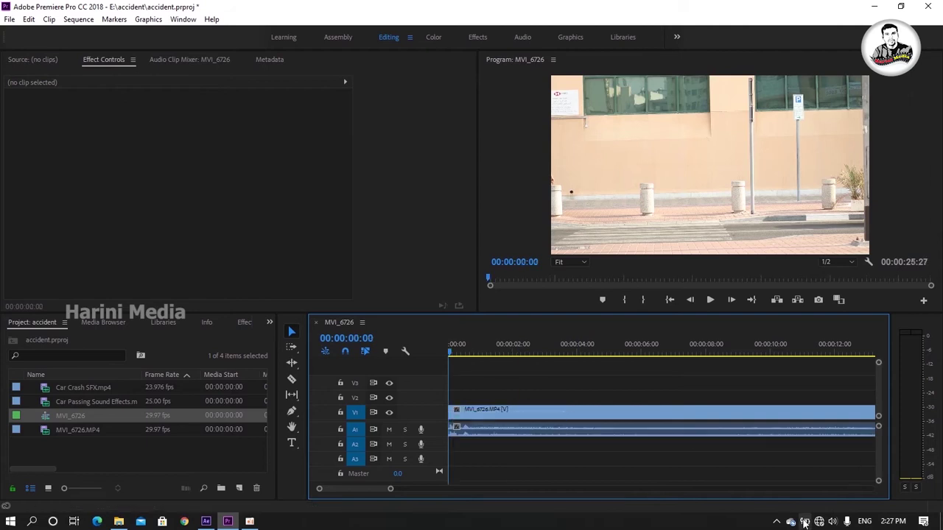
Step: Cut the clip at 00:00:03:18
key("space")
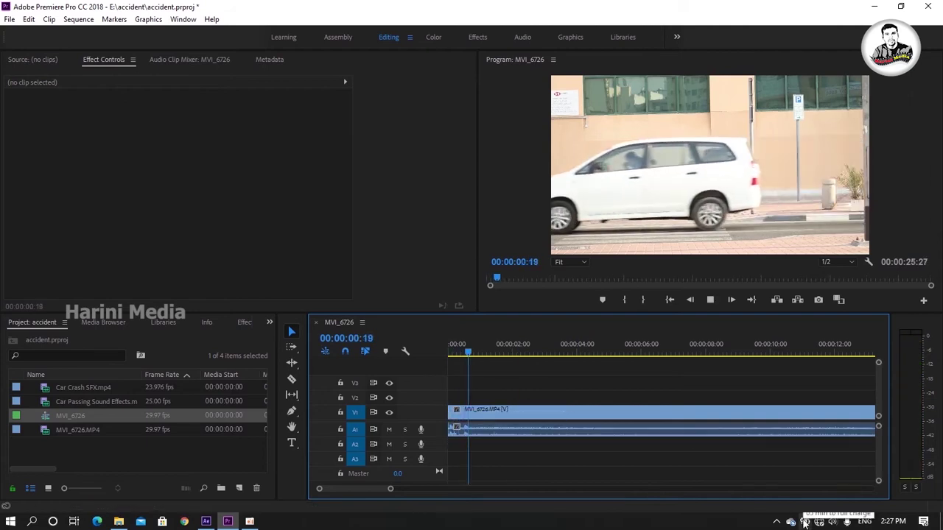
key("space")
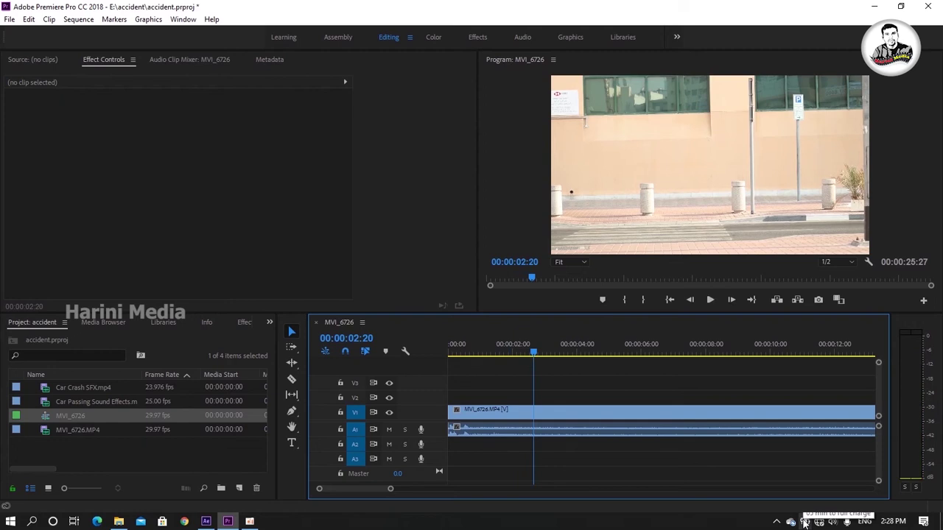
key("space")
key("space")
key("c")
key("space")
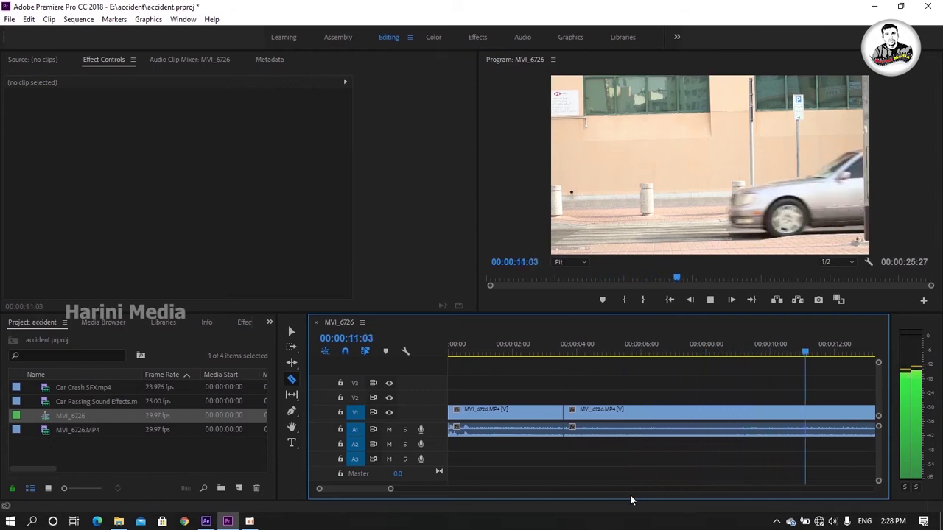
Step: Cut at 00:00:10:27 and delete the middle stretch between the two cuts
key("space")
key("Left")
key("Left")
key("Left")
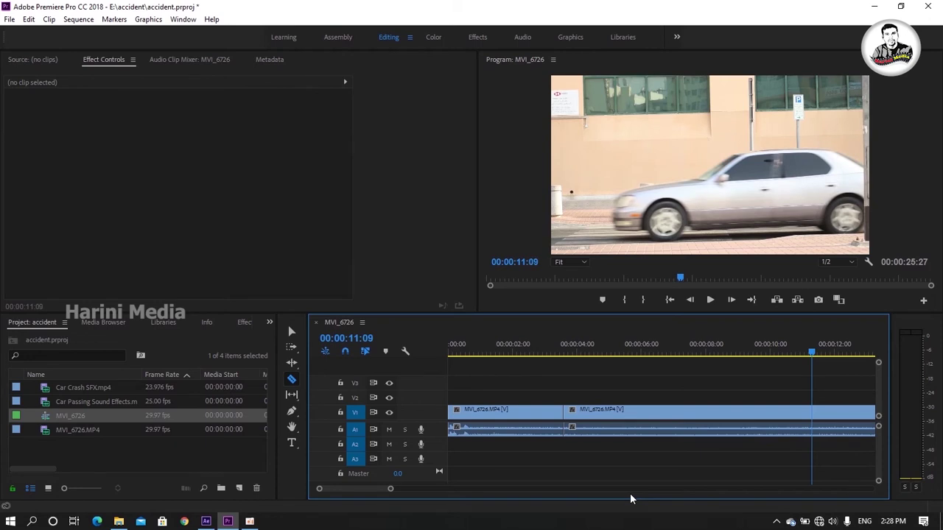
key("Left")
key("Left")
key("Left")
key("Left")
key("Left")
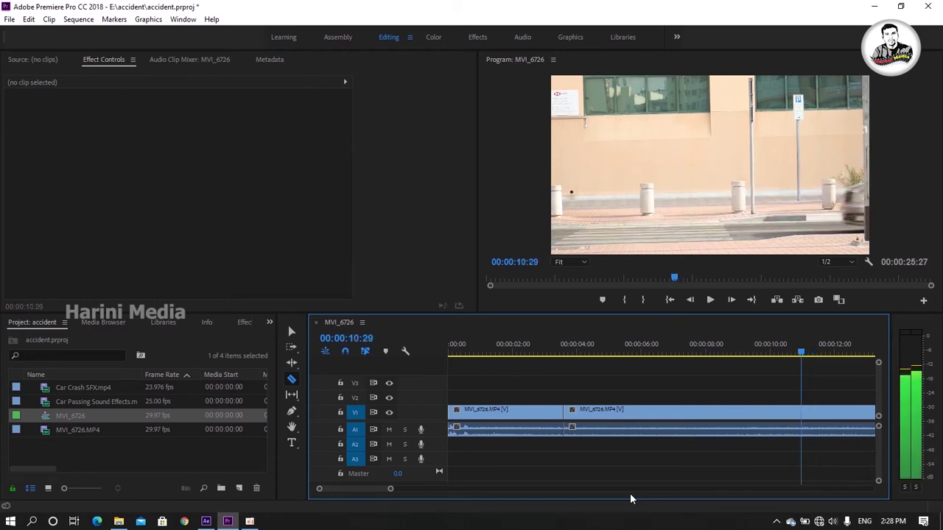
key("Left")
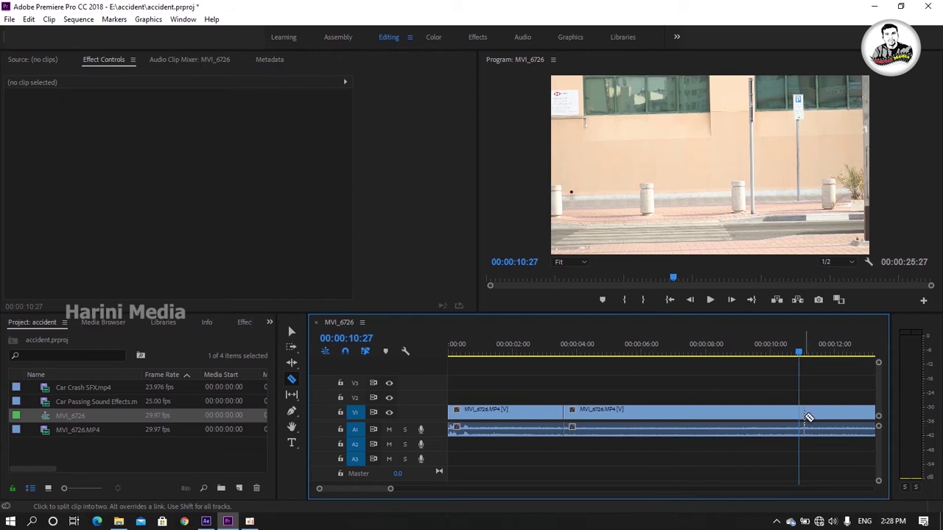
key("v")
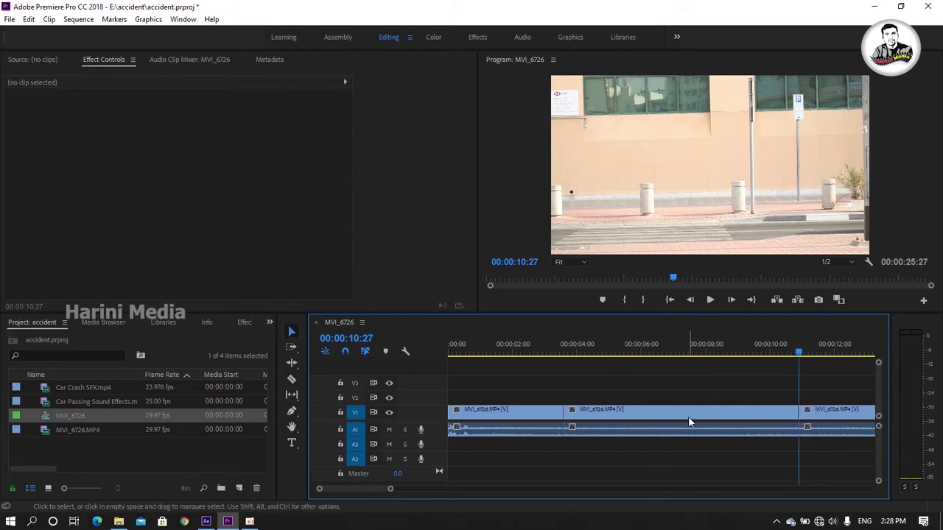
left_click(688, 418)
key("Delete")
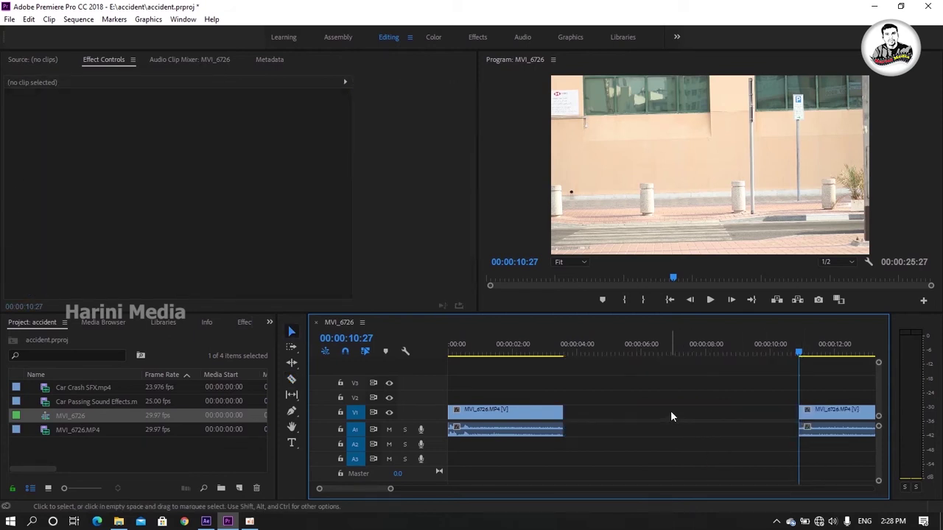
Step: Slide the right piece to start near 6 seconds and cut it at 00:00:07:19
left_click(852, 416)
left_click_drag(852, 416, 693, 416)
left_click(620, 346)
key("space")
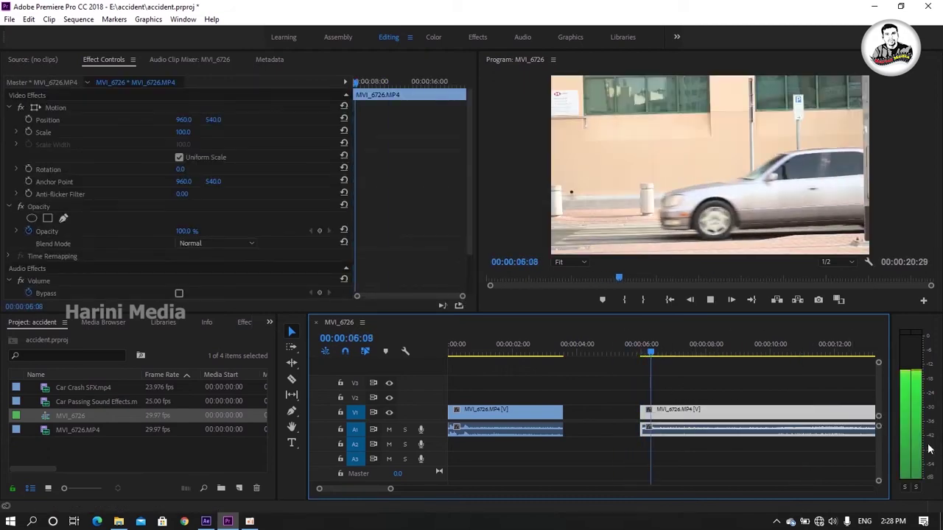
key("space")
key("space")
key("c")
left_click(695, 416)
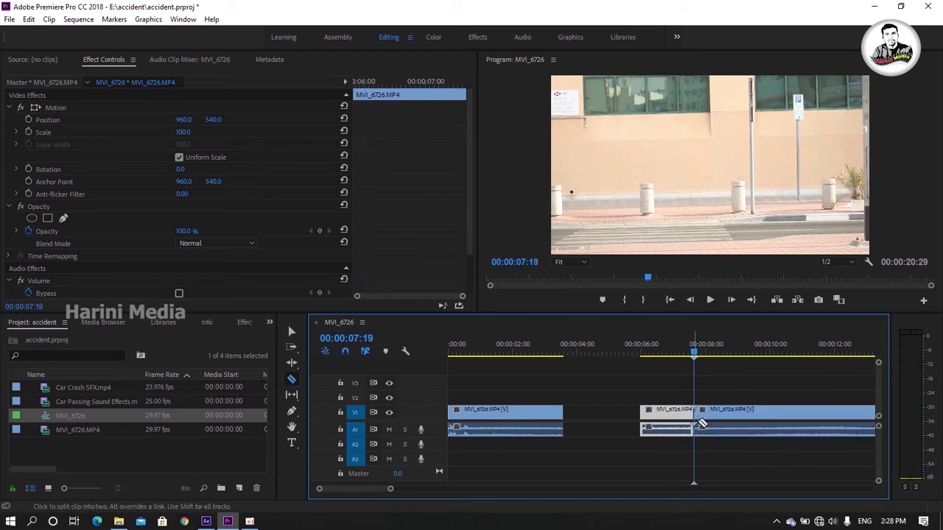
Step: Play on and step back to locate the next cut around 00:00:12:27
key("space")
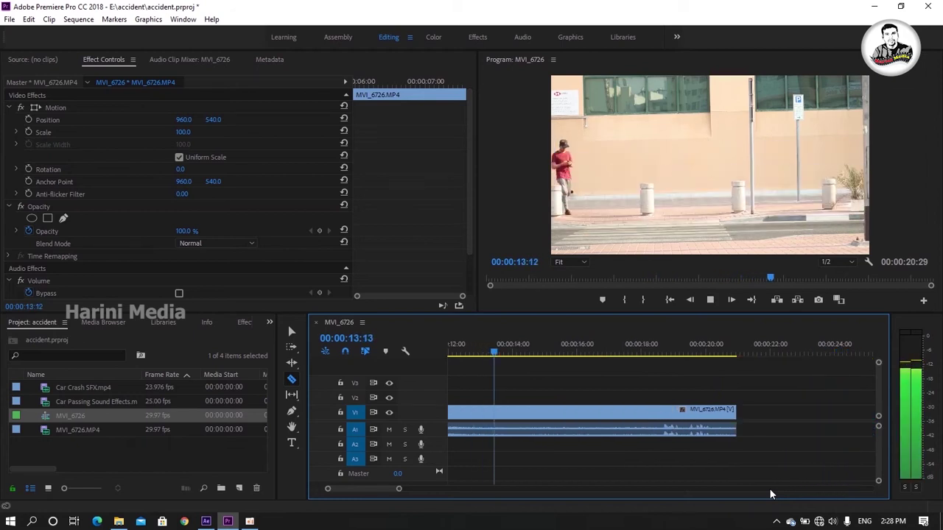
key("space")
key("j")
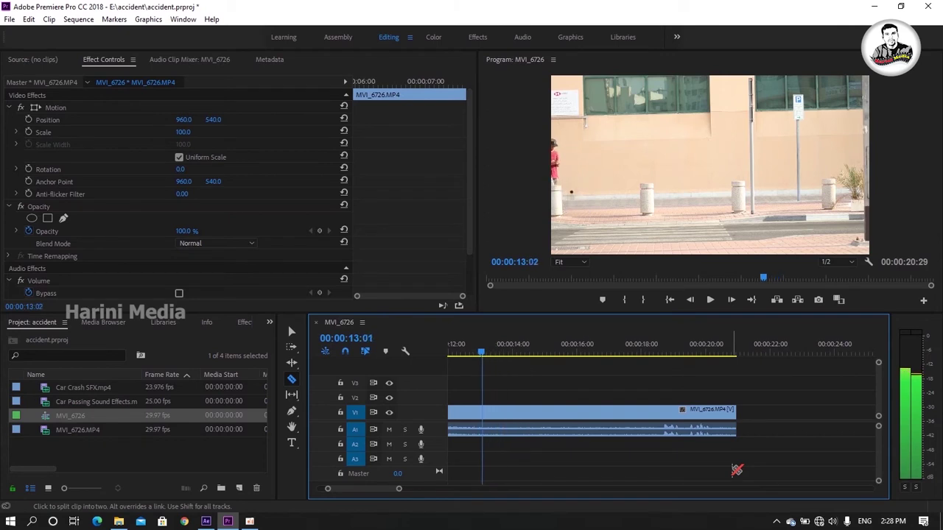
key("Left")
key("Left")
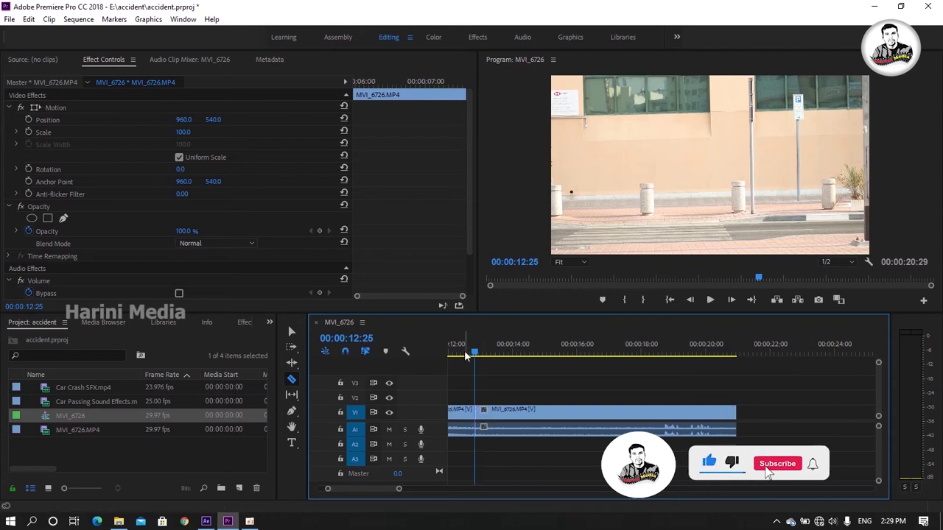
Step: Delete the middle piece and slide the right piece left toward the earlier clip
mouse_move(475, 352)
left_mouse_down()
mouse_move(499, 359)
mouse_move(414, 356)
left_mouse_up()
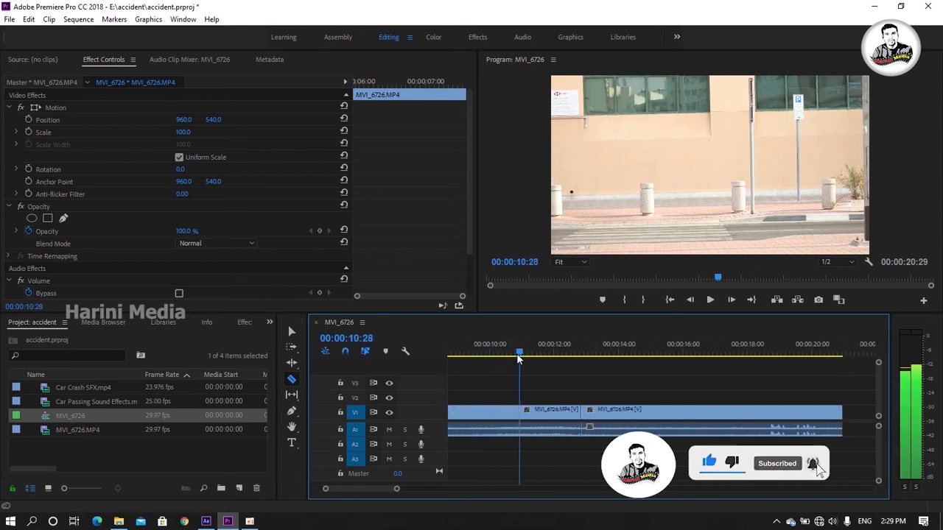
key("v")
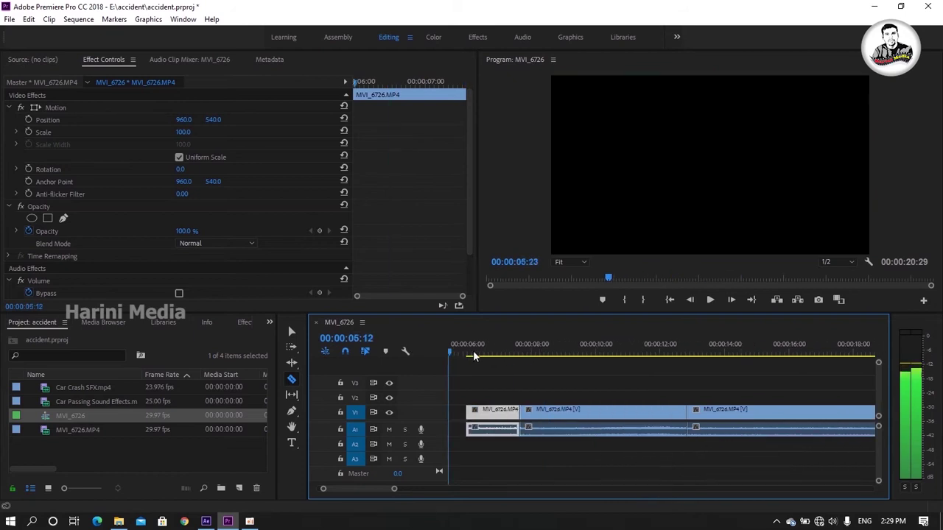
left_click_drag(623, 352, 713, 361)
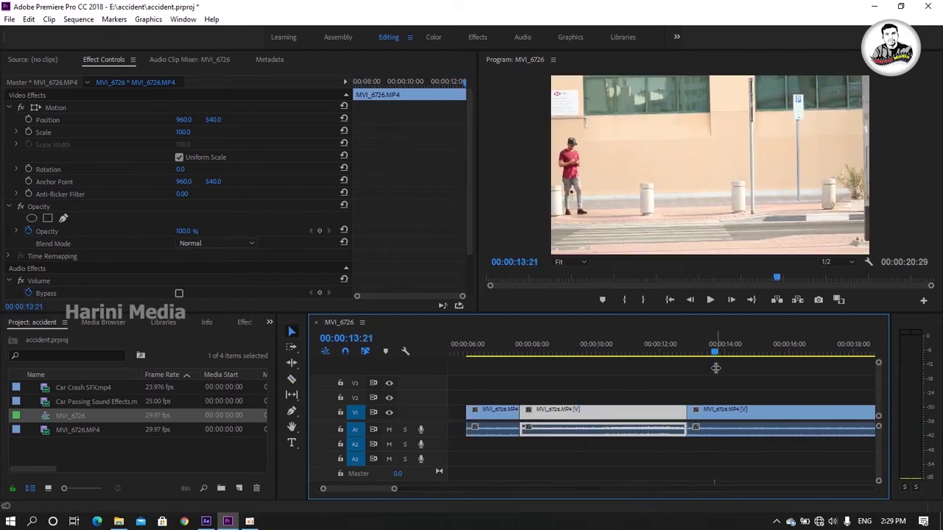
key("Delete")
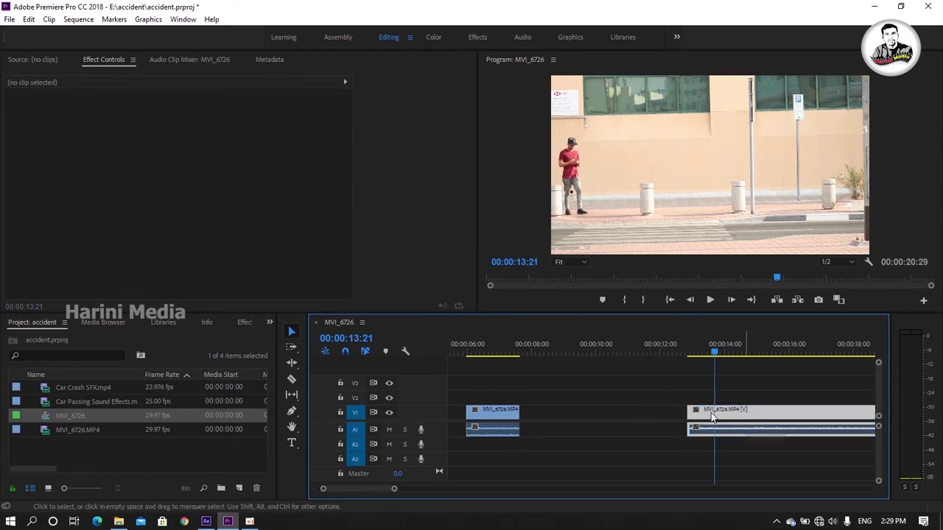
left_click_drag(711, 412, 610, 412)
Step: Find the impact moment, split at 00:00:14:16 and delete the tail after it
left_click_drag(590, 361, 677, 359)
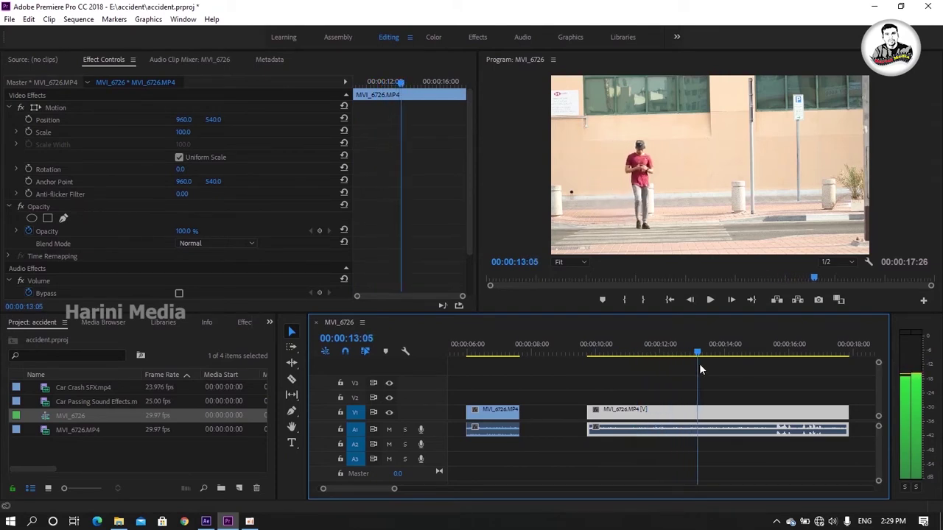
left_click_drag(678, 359, 742, 376)
key("c")
left_click(742, 416)
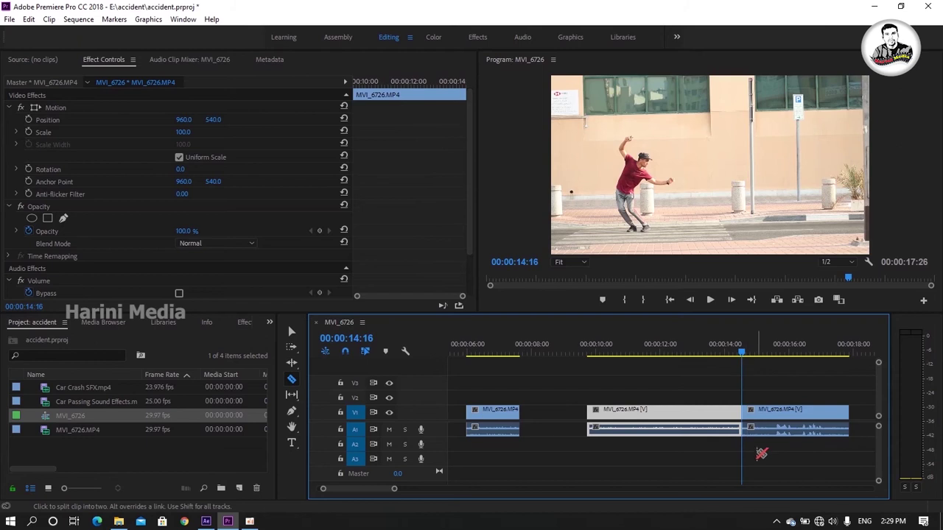
key("v")
left_click(785, 434)
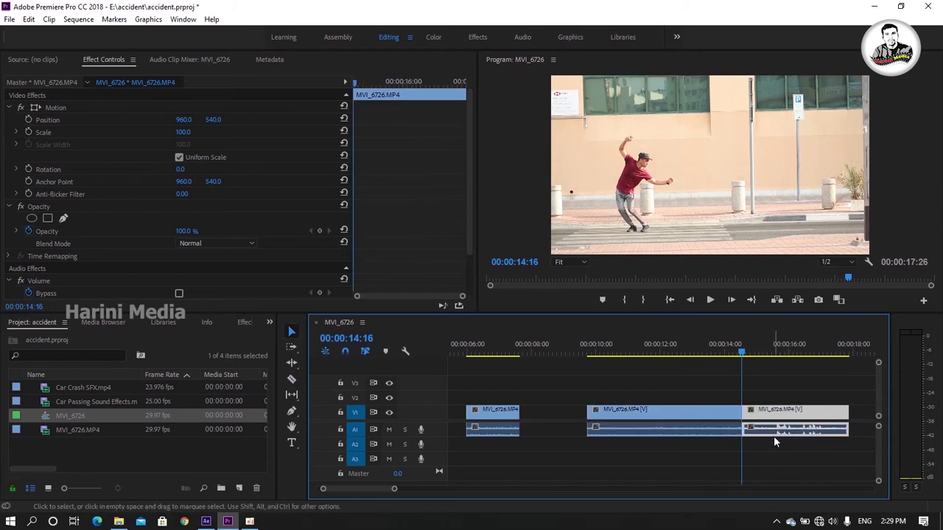
key("Delete")
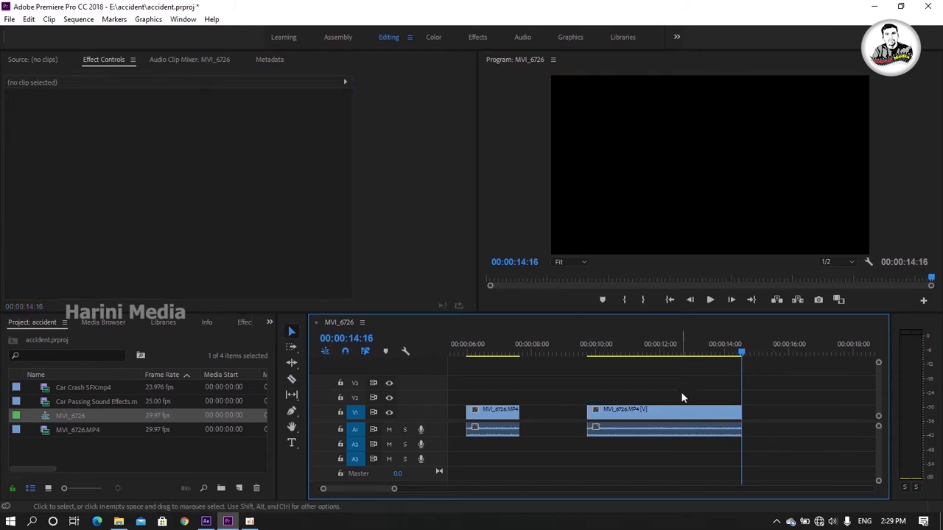
Step: Zoom out and play the edited sequence back from the start
left_click_drag(742, 352, 651, 352)
left_click_drag(565, 378, 390, 371)
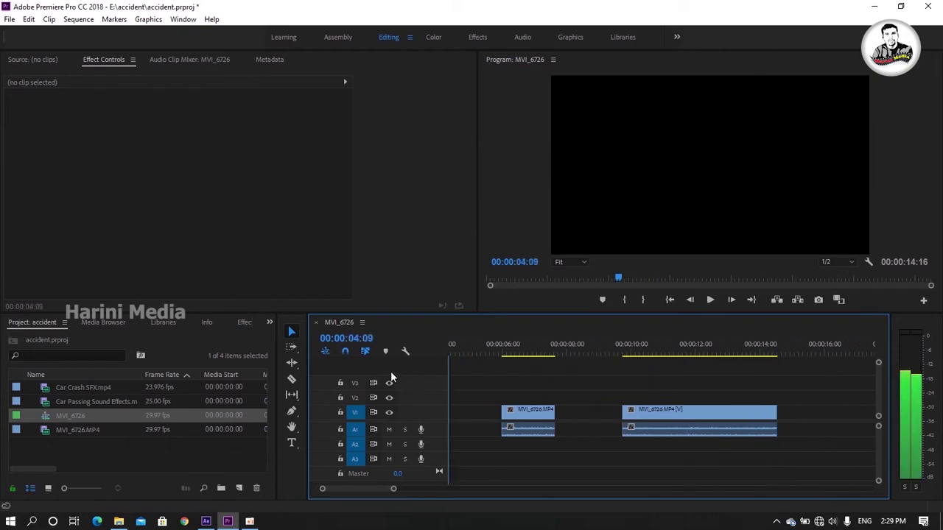
key("minus")
key("minus")
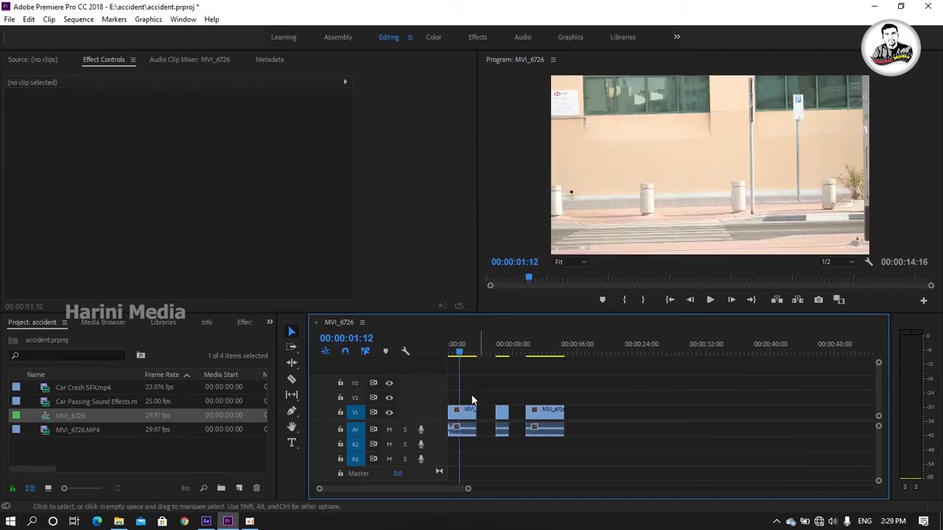
key("Home")
key("space")
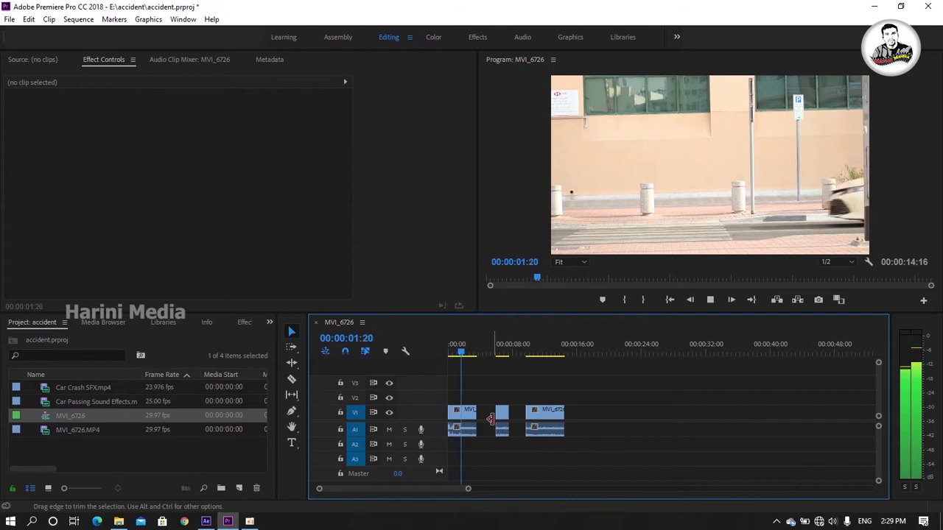
left_click_drag(479, 353, 496, 354)
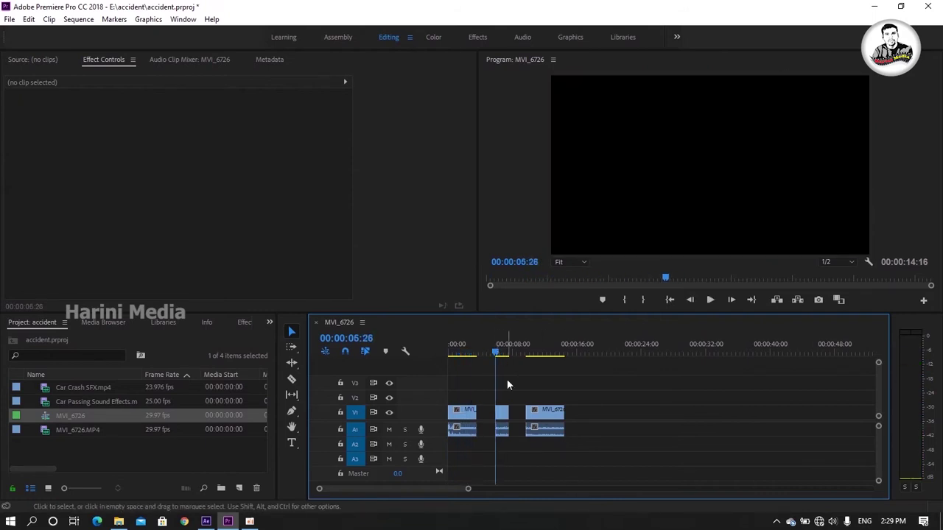
key("space")
key("space")
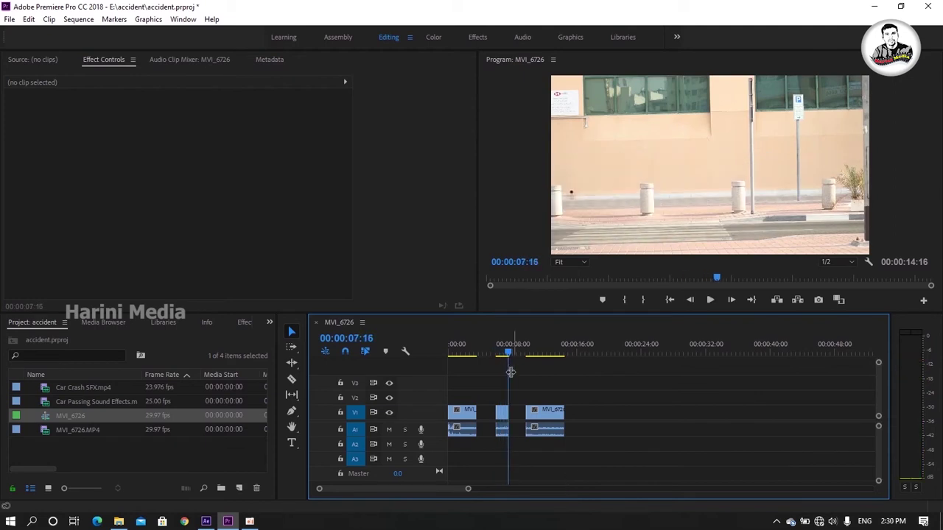
Step: Review playback from 00:00:09:13 and move the short piece further along the timeline
left_click(508, 353)
left_click_drag(525, 356, 527, 356)
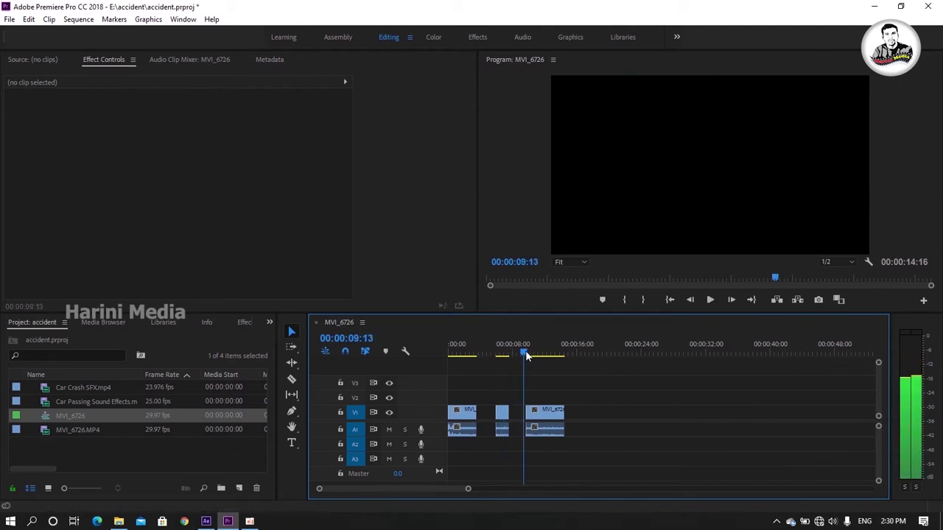
key("space")
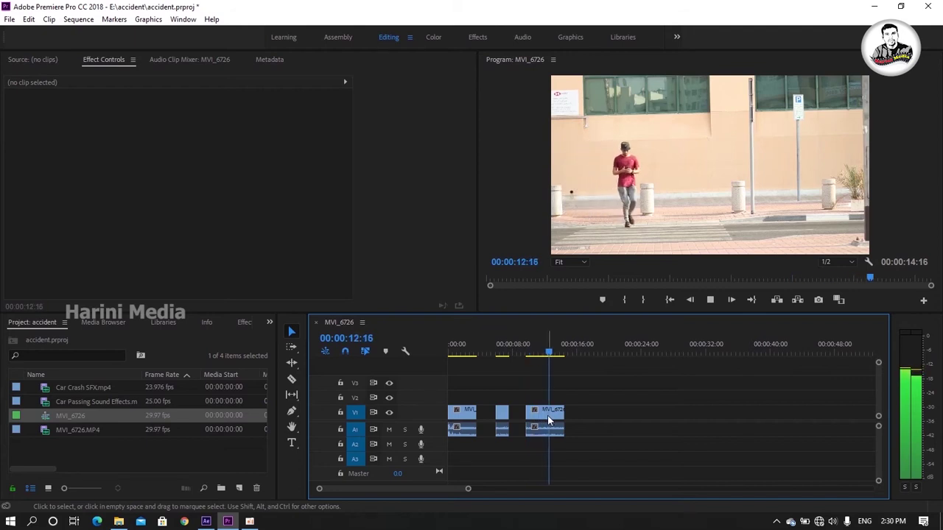
key("space")
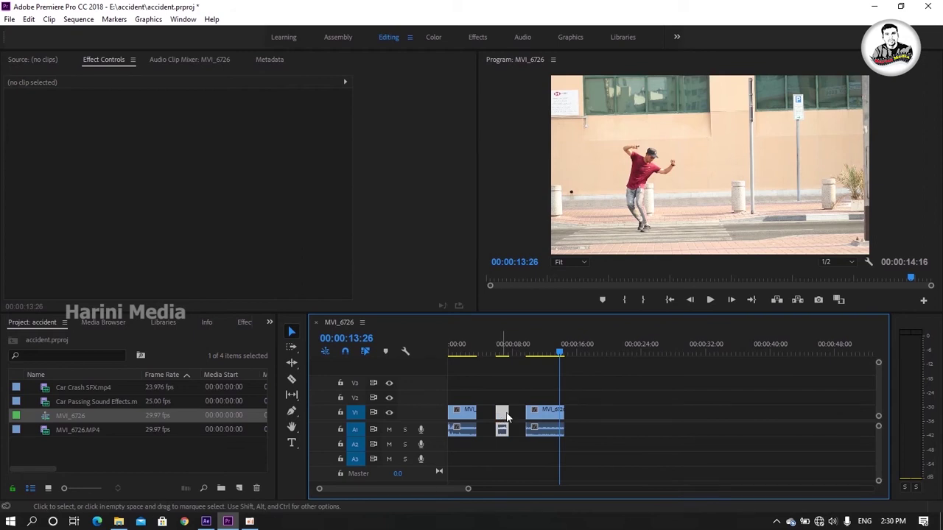
left_click_drag(506, 417, 615, 417)
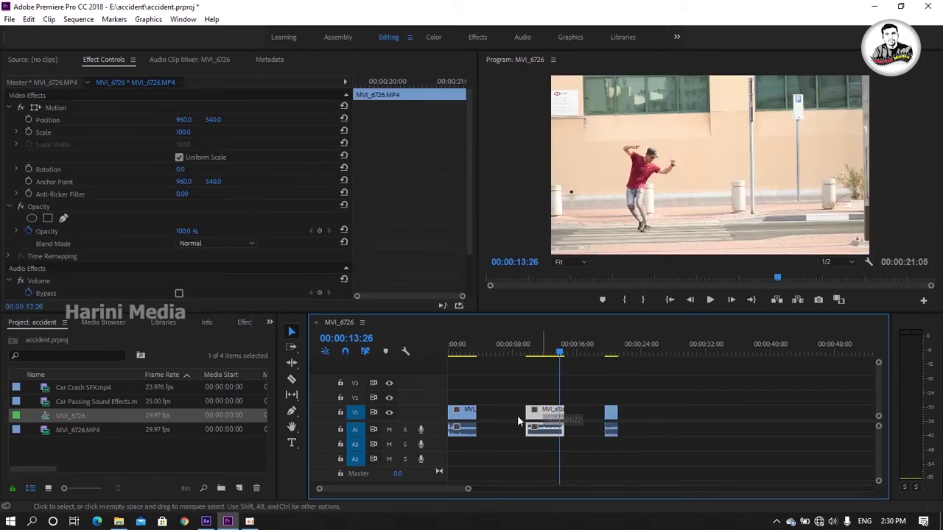
Step: Slide the middle and short pieces left so they butt against the first clip
left_click_drag(517, 421, 467, 421)
left_click(611, 417)
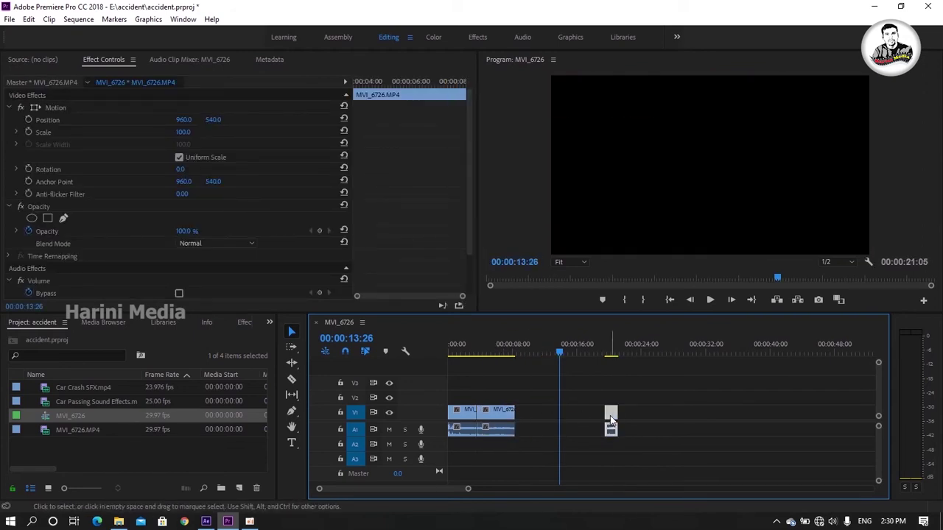
left_click_drag(610, 420, 521, 420)
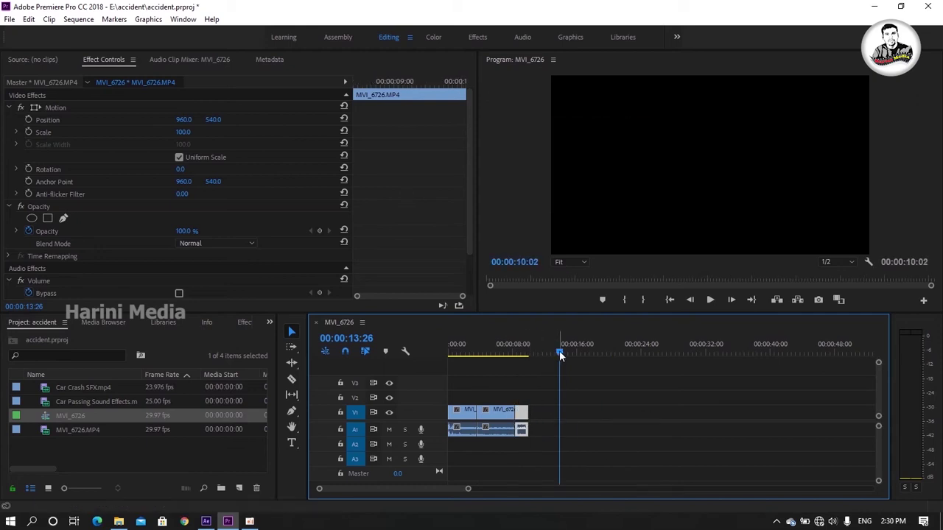
Step: Play from the start and delete the leftover short end piece
key("Home")
key("space")
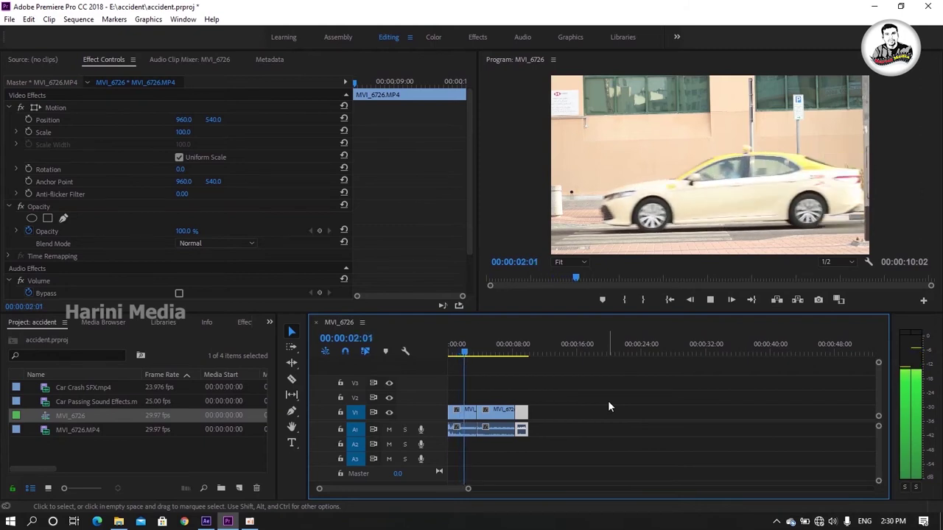
key("space")
key("backslash")
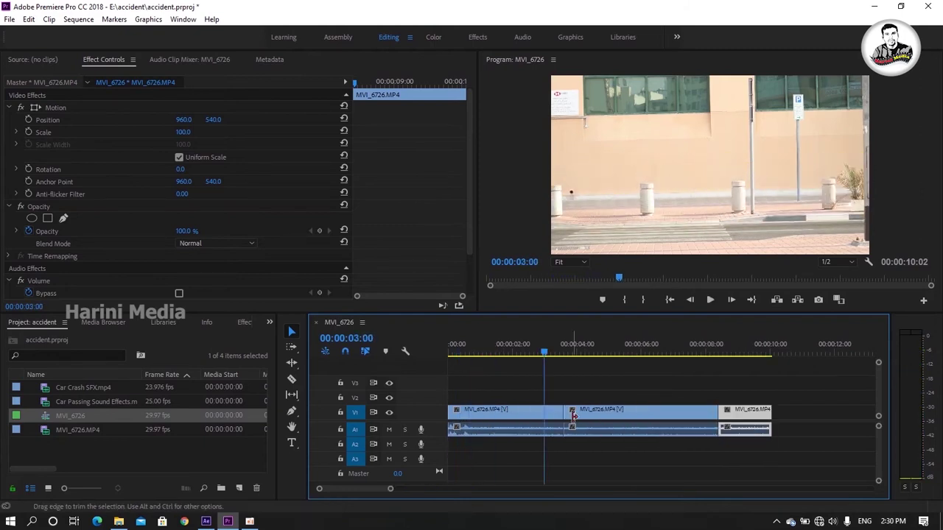
key("Delete")
key("space")
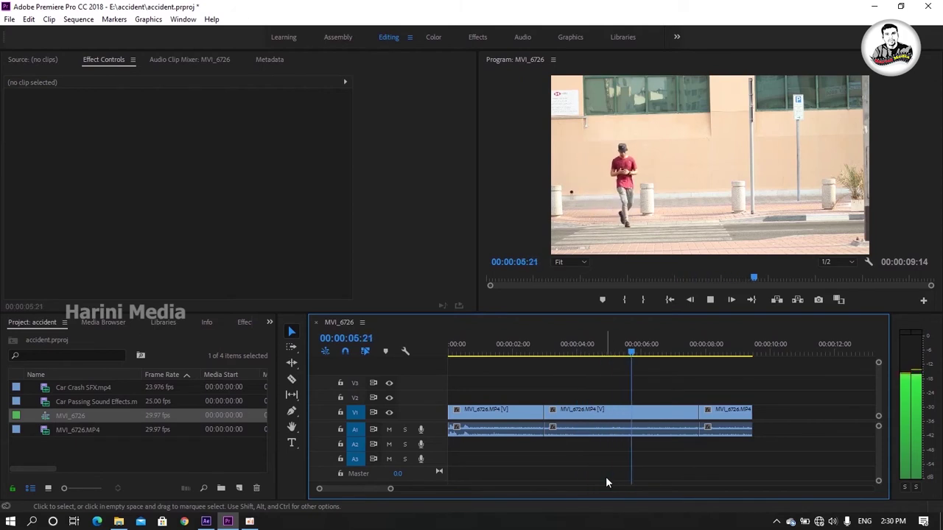
key("space")
Step: Step the playhead to about 00:00:07:17 and select the third clip piece
key("Right")
key("Right")
key("Right")
key("Right")
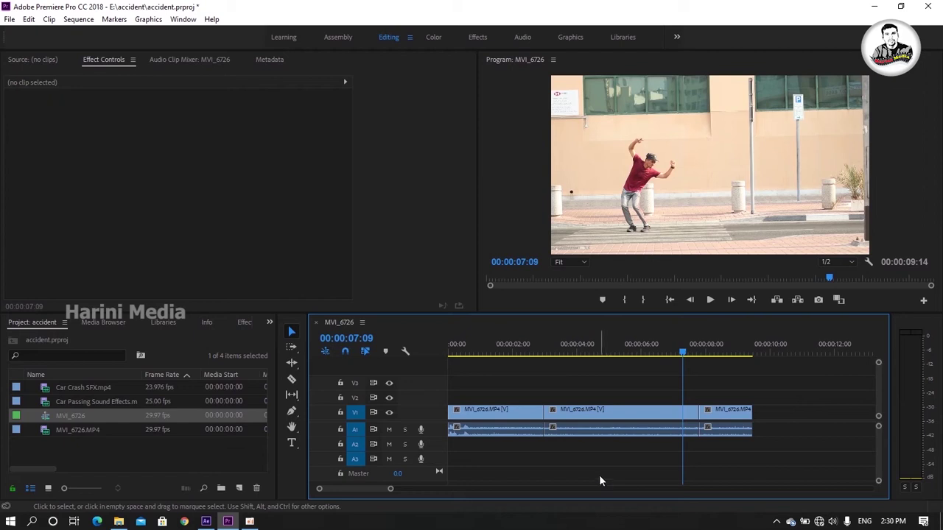
left_click_drag(682, 354, 689, 355)
key("Right")
key("Right")
key("c")
key("v")
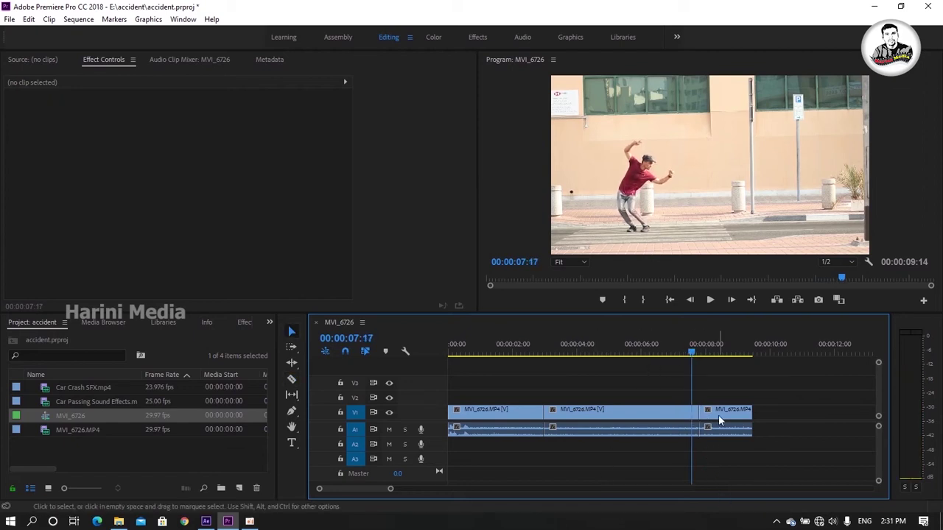
left_click(719, 415)
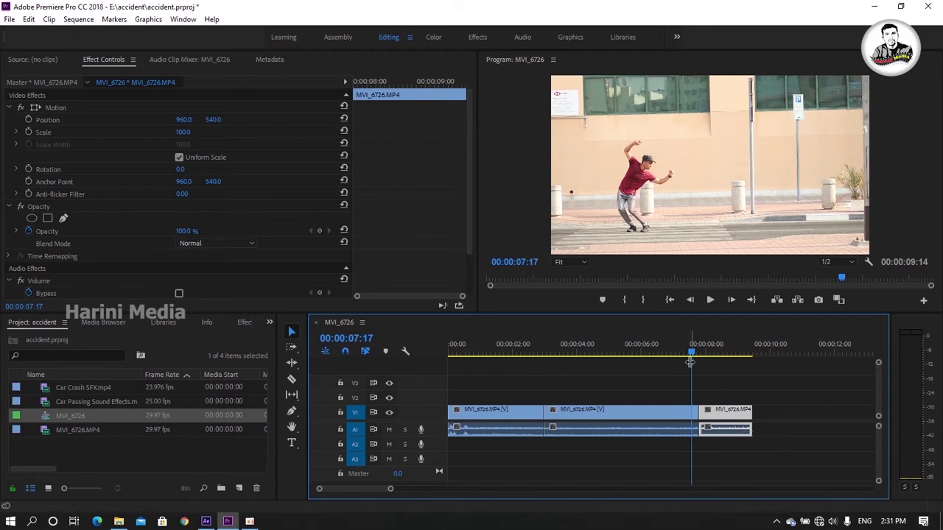
left_click_drag(692, 353, 671, 354)
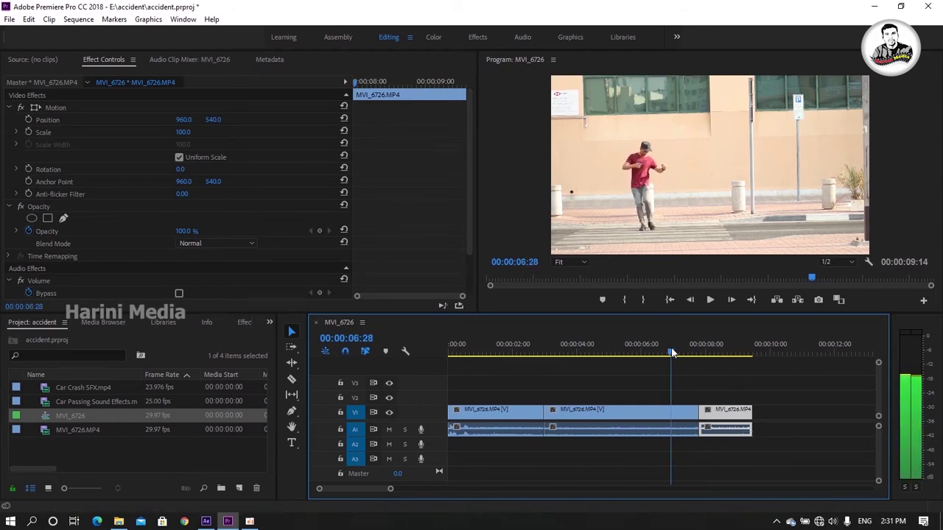
key("Right")
key("c")
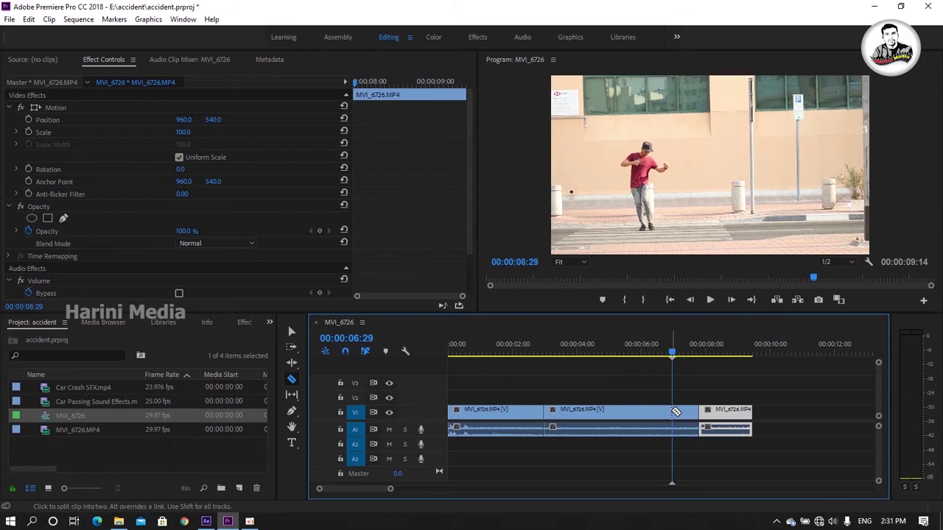
key("v")
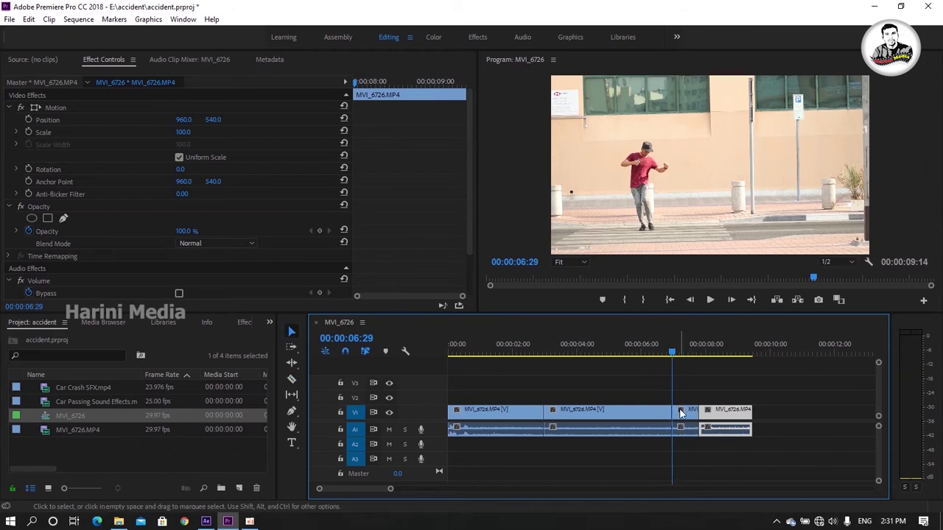
left_click(681, 414)
left_click_drag(690, 417, 690, 398)
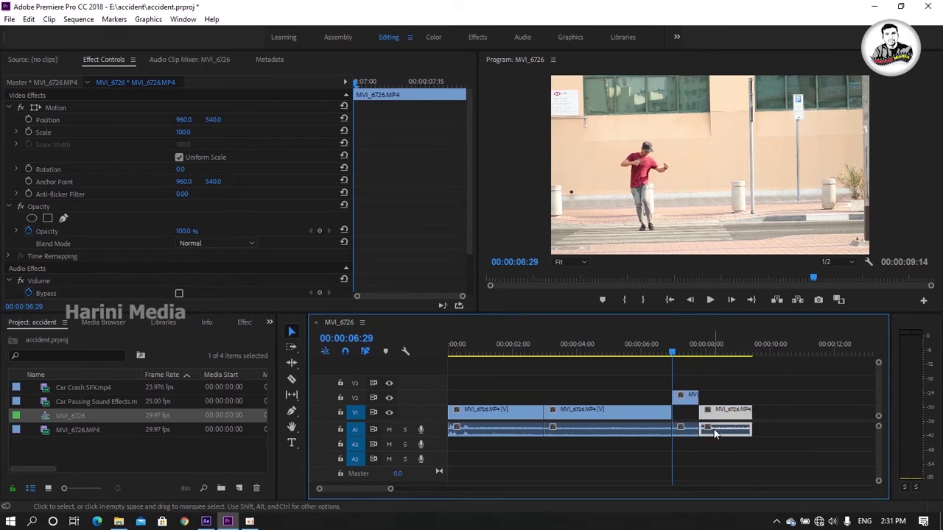
left_click_drag(685, 430, 685, 443)
left_click_drag(725, 416, 715, 416)
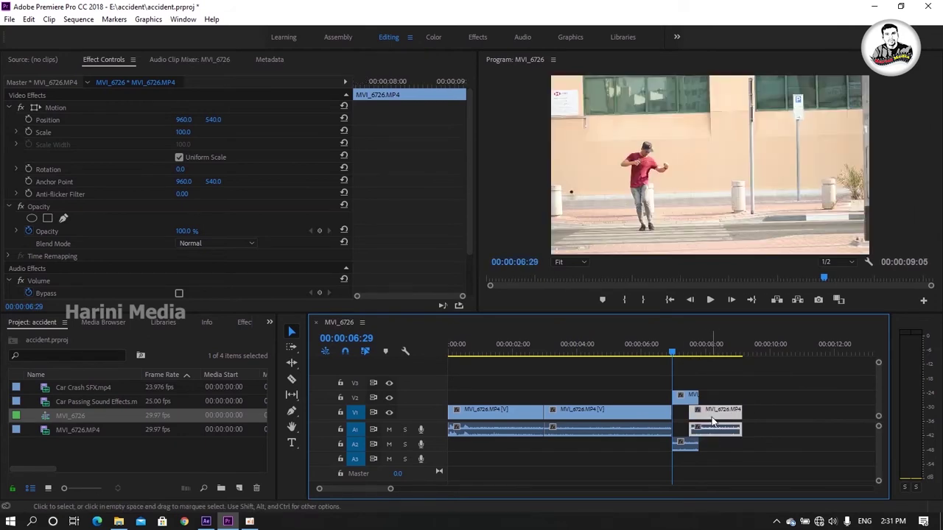
left_click(389, 397)
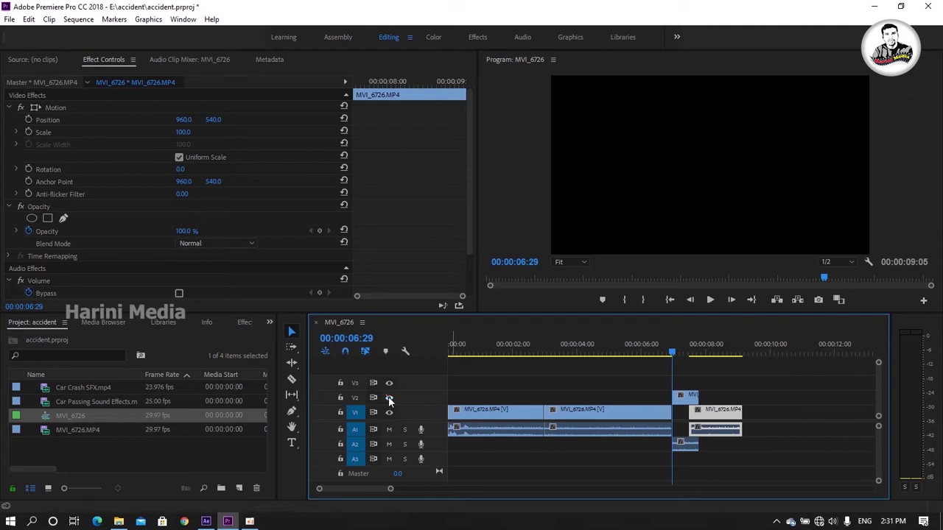
left_click(389, 398)
Step: Slide the car clip left under the man clip, compare at 7:09 by toggling V2, then select it
left_click_drag(722, 418, 707, 418)
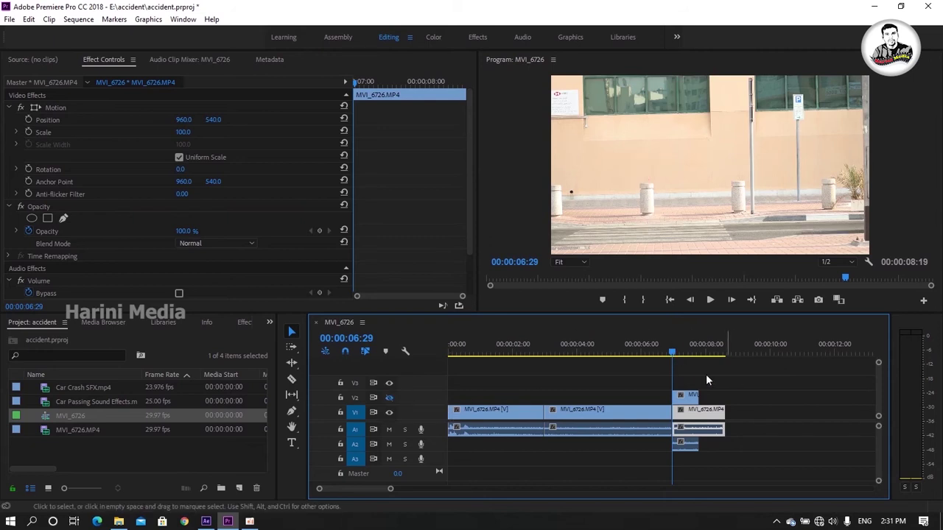
left_click_drag(674, 351, 685, 355)
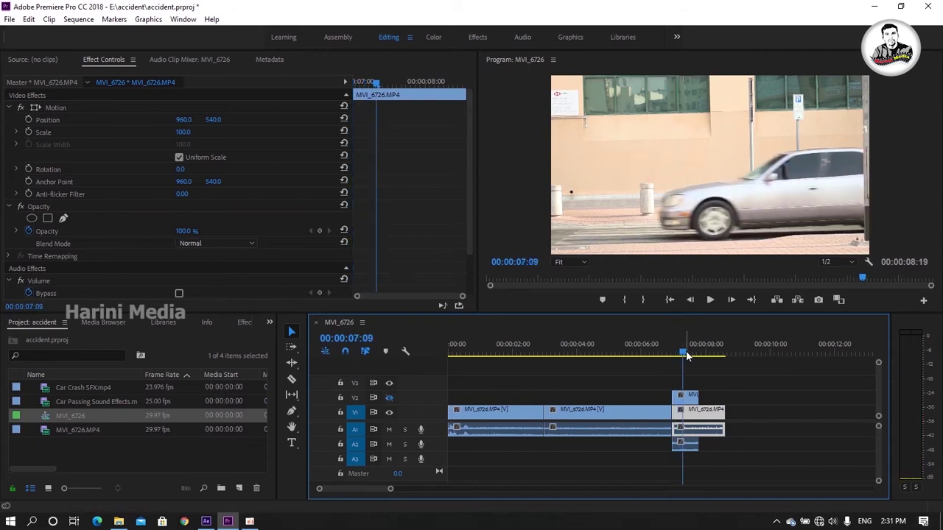
left_click(388, 397)
left_click(389, 398)
left_click(388, 398)
left_click(388, 398)
left_click(691, 398)
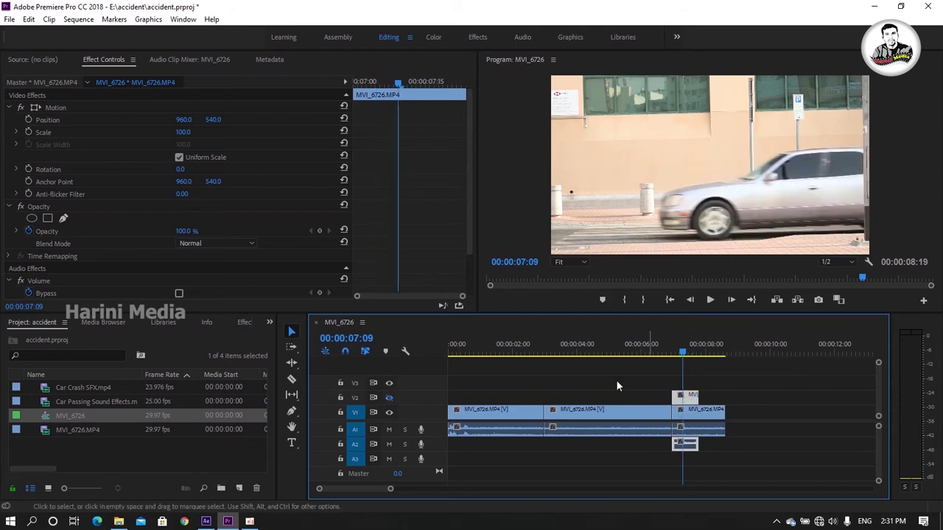
left_click(389, 398)
left_click(680, 402)
left_click(685, 397)
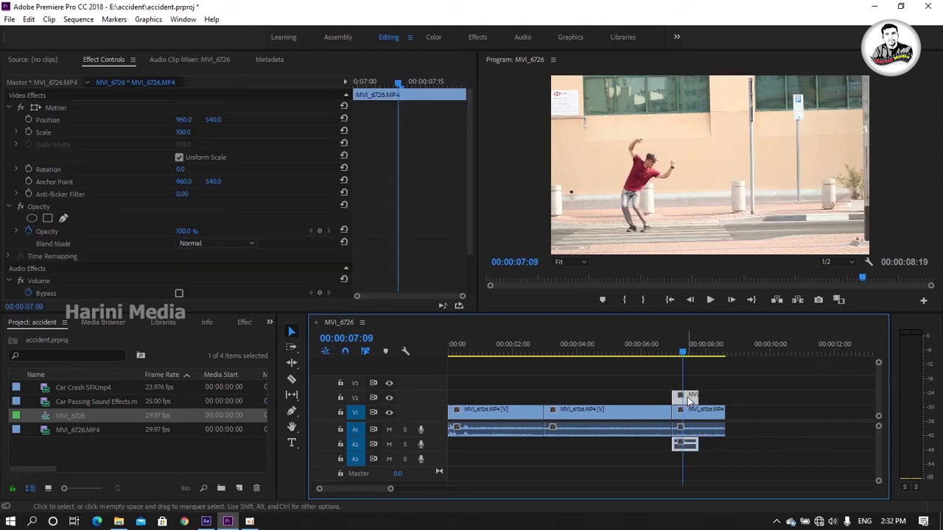
Step: Add a bezier opacity mask to the man clip, zoom to 200%, and keyframe its path at 00:00:07:06
left_click(64, 219)
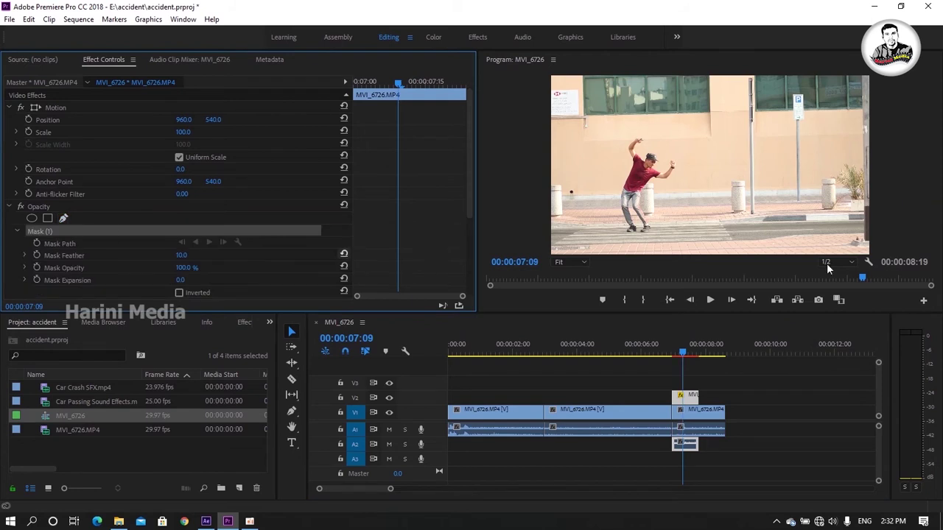
left_click(581, 261)
left_click(570, 366)
key("h")
left_click_drag(604, 194, 714, 143)
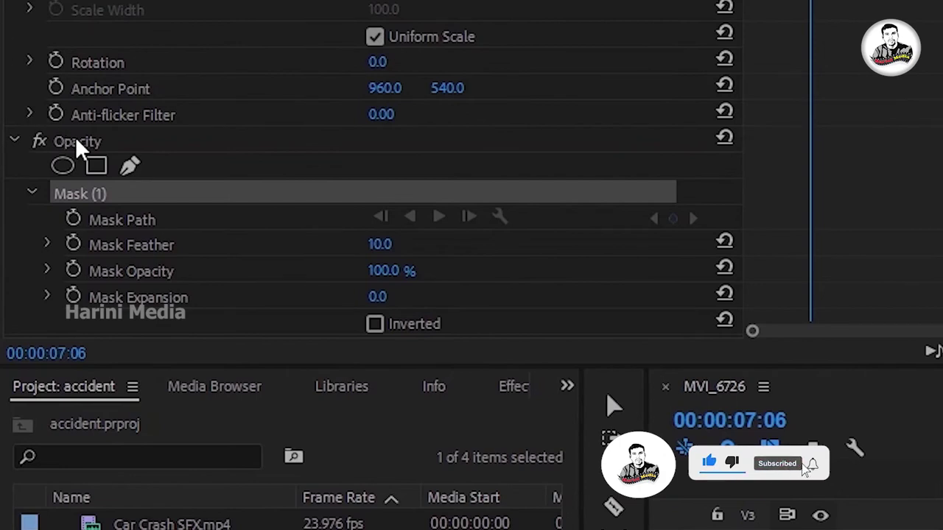
left_click(71, 218)
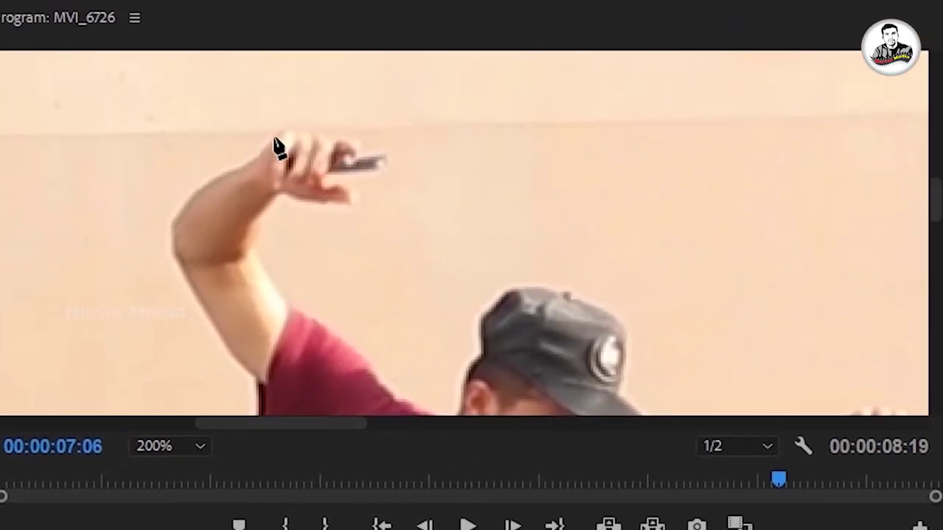
Step: Start the mask at the raised hand and place points along and down the raised arm
left_click(275, 133)
left_click(257, 155)
left_click(219, 172)
left_click(189, 197)
left_click(169, 230)
left_click(176, 267)
left_click(204, 316)
left_click(232, 353)
left_click(257, 385)
scroll(311, 375, "down", 3)
left_click(256, 135)
Step: Trace mask points along the shirt edge down to the hip
left_click(270, 200)
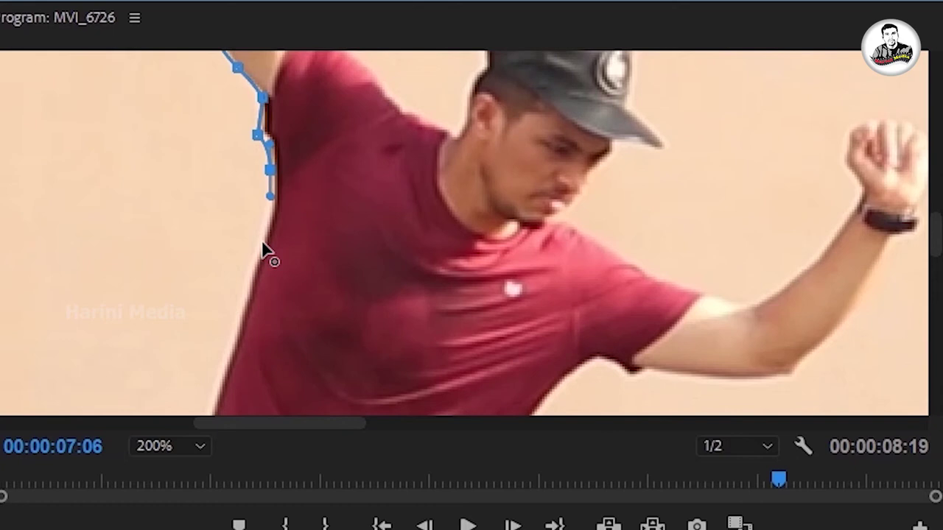
left_click(262, 271)
scroll(239, 354, "down", 3)
left_click(285, 165)
left_click(256, 226)
left_click(246, 261)
scroll(248, 309, "down", 3)
left_click(219, 114)
Step: Trace the mask down the outer leg, around the shoe and back up
left_click(257, 294)
left_click(312, 408)
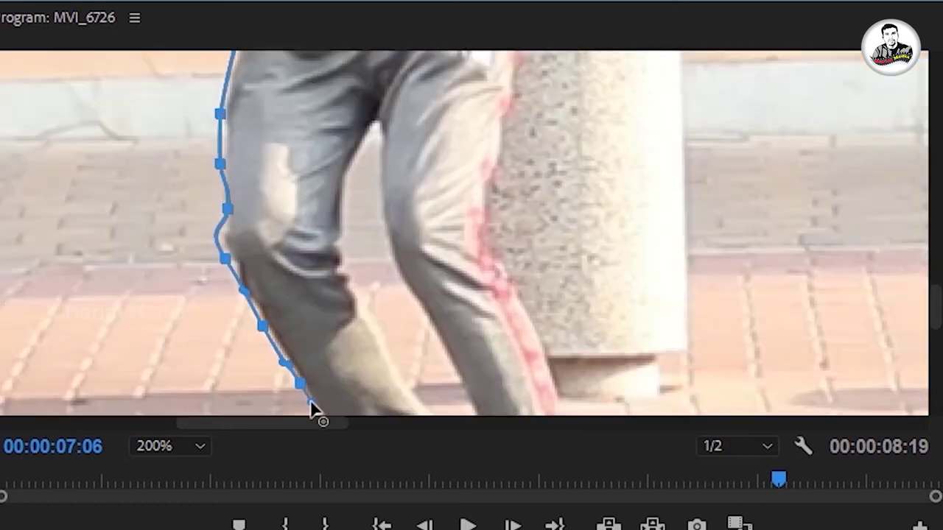
scroll(311, 405, "down", 3)
left_click(236, 163)
left_click(292, 223)
left_click(293, 303)
left_click(255, 338)
left_click(291, 361)
left_click(355, 345)
left_click(410, 256)
left_click(351, 163)
left_click(319, 117)
scroll(291, 74, "up", 3)
Step: Continue the mask points up the inner leg
left_click(189, 346)
left_click(179, 289)
left_click(189, 230)
left_click(206, 184)
left_click_drag(216, 243, 199, 251)
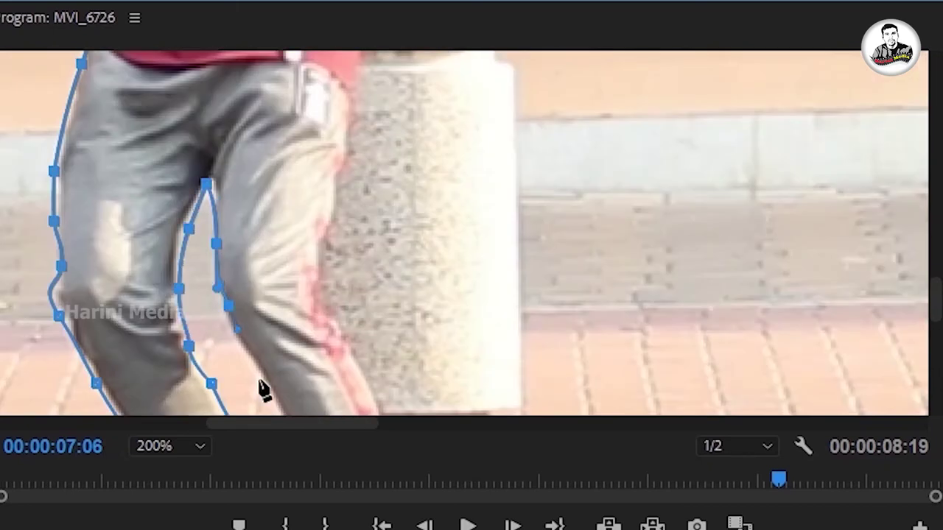
scroll(354, 391, "down", 3)
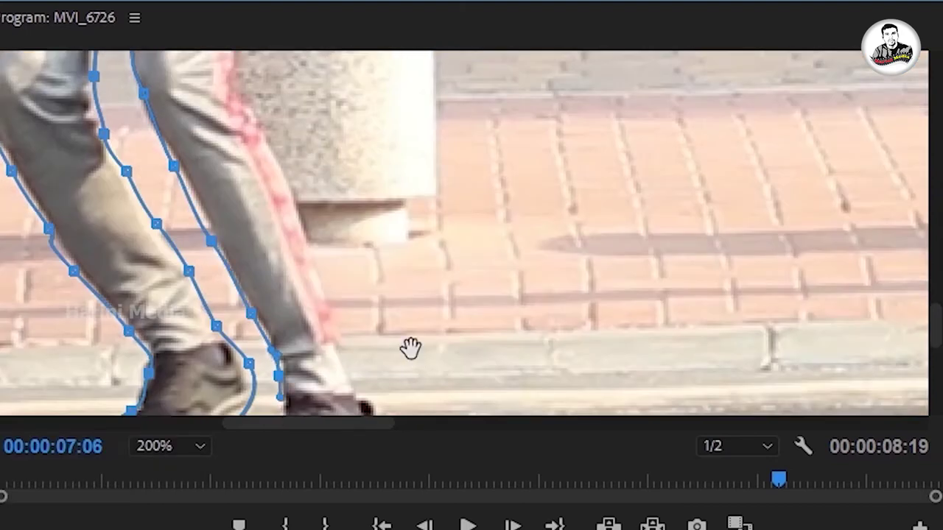
scroll(254, 237, "down", 3)
Step: Trace the mask around the other shoe and up the back of that leg
left_click(207, 286)
left_click(340, 287)
left_click(377, 253)
left_click(356, 204)
left_click(323, 146)
left_click(300, 69)
Step: Trace the mask beside the pillar up to the shirt and along the armpit
scroll(366, 101, "up", 3)
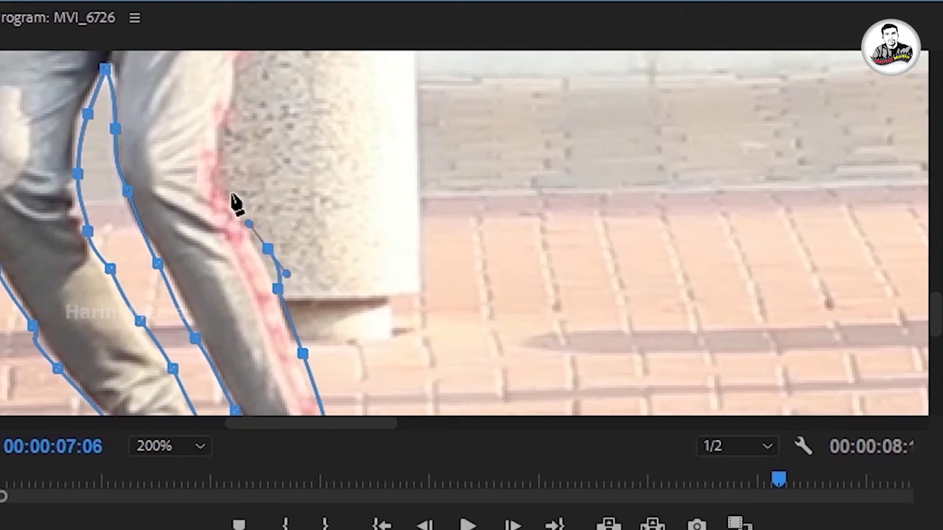
left_click_drag(237, 164, 213, 390)
left_click(181, 274)
left_click(208, 151)
left_click(228, 120)
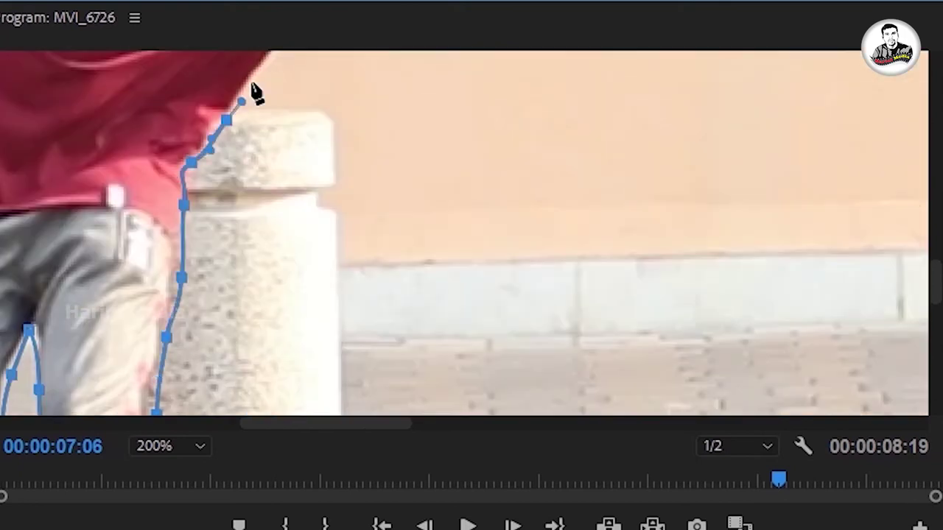
scroll(269, 358, "up", 5)
left_click(232, 358)
left_click(264, 321)
left_click(302, 286)
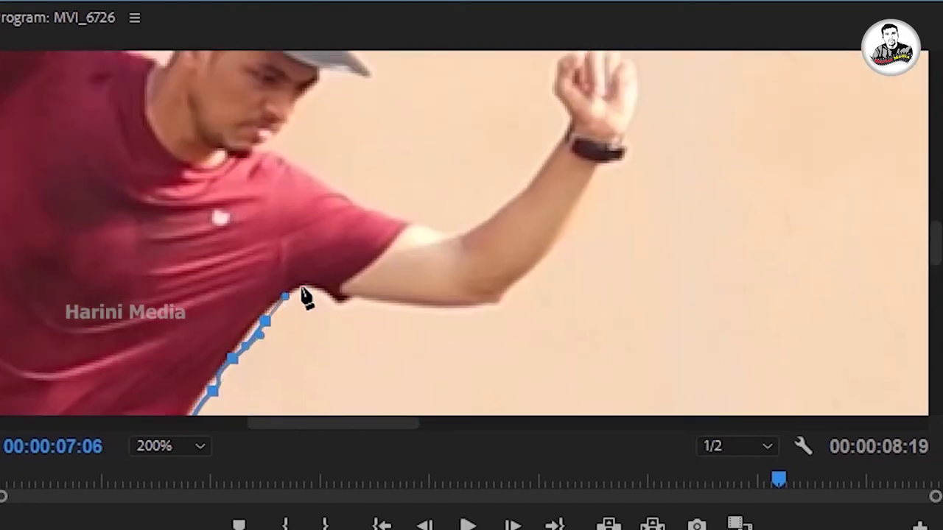
left_click(332, 304)
left_click(369, 297)
Step: Trace the mask up the arm and across the fist, undoing one misplaced point
left_click(476, 306)
left_click(567, 226)
left_click(625, 155)
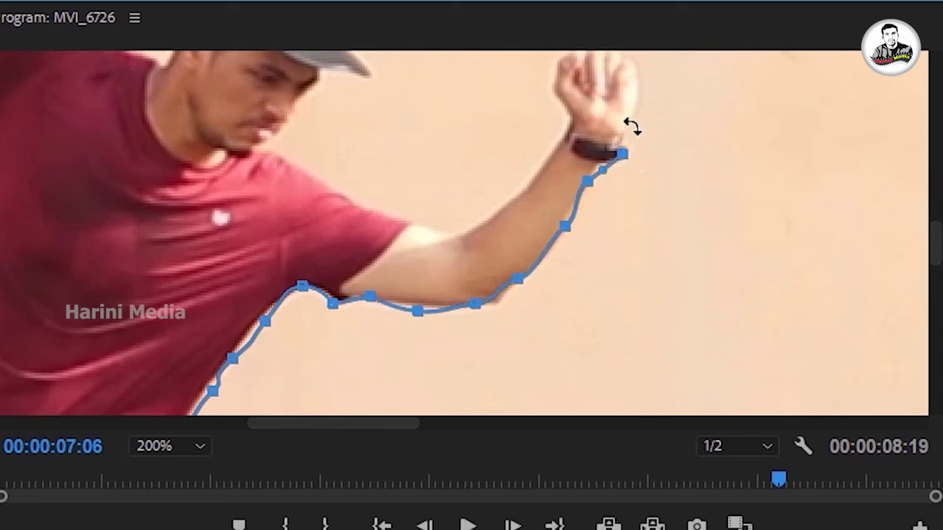
left_click(642, 115)
scroll(638, 147, "up", 3)
left_click(621, 184)
left_click(601, 159)
left_click(563, 161)
key("ctrl+z")
Step: Trace the mask down the forearm to the shoulder
left_click(514, 292)
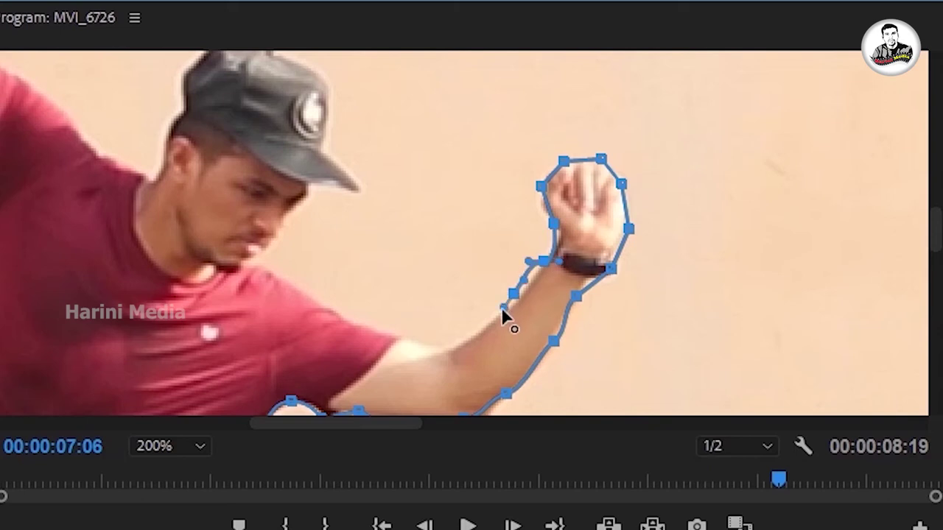
left_click(458, 333)
left_click(418, 340)
left_click(354, 310)
left_click(300, 283)
left_click(282, 236)
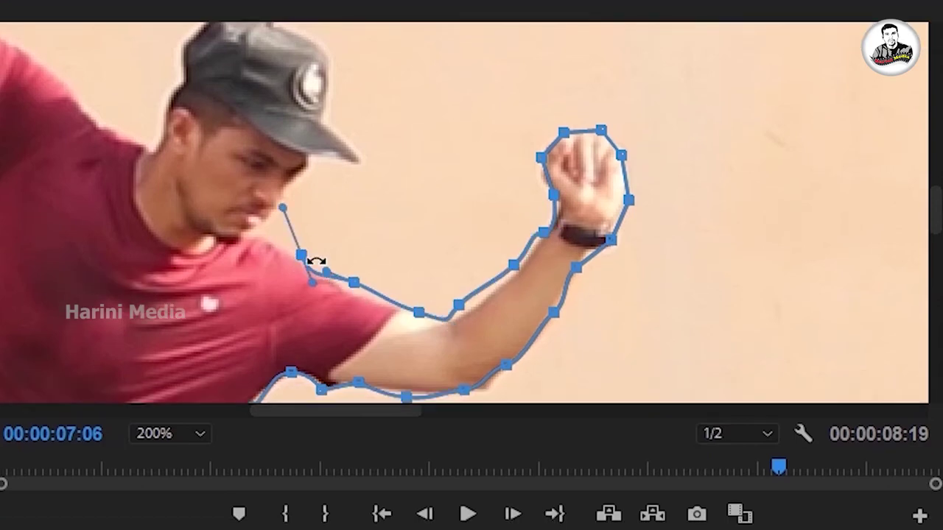
Step: Trace the mask up the face and over the cap
left_click(273, 215)
left_click(298, 177)
left_click(354, 167)
left_click(338, 133)
left_click(336, 65)
left_click(314, 34)
left_click_drag(314, 34, 478, 202)
left_click(427, 185)
left_click(377, 184)
left_click(347, 198)
left_click(347, 212)
left_click(342, 252)
Step: Trace past the shoulder up the raised arm, around the hand, and close the mask
left_click(306, 315)
left_click(245, 268)
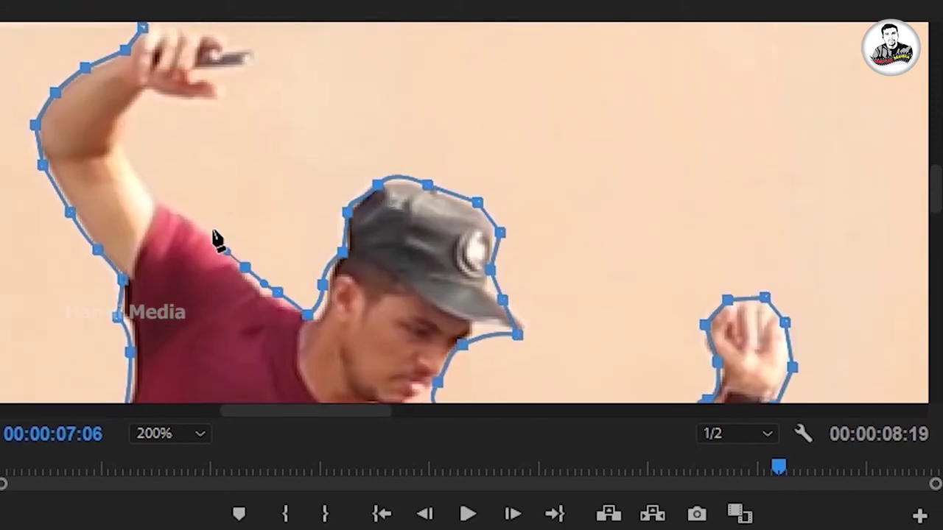
left_click(159, 190)
left_click(130, 145)
left_click(178, 98)
mouse_move(232, 100)
left_mouse_down()
mouse_move(230, 83)
mouse_move(255, 131)
left_mouse_up()
left_click(233, 156)
left_click(225, 120)
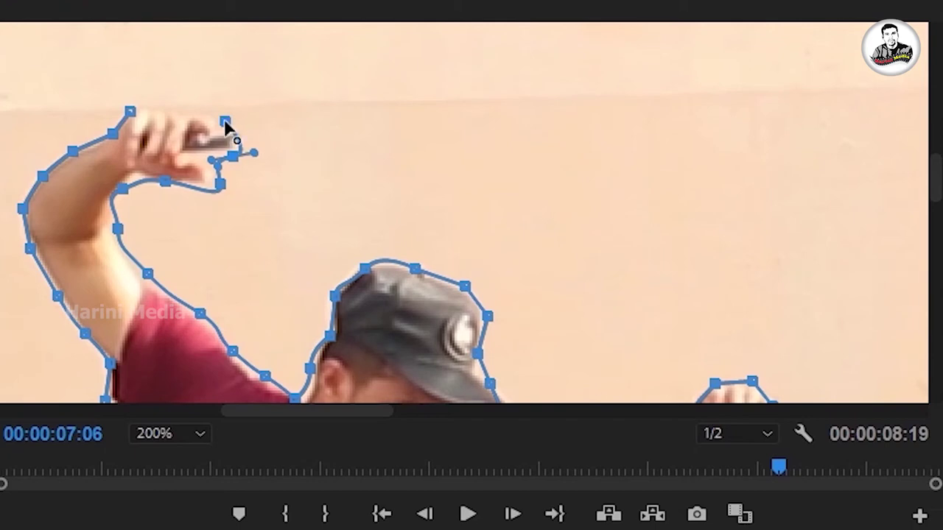
left_click(182, 104)
left_click_drag(111, 112, 137, 109)
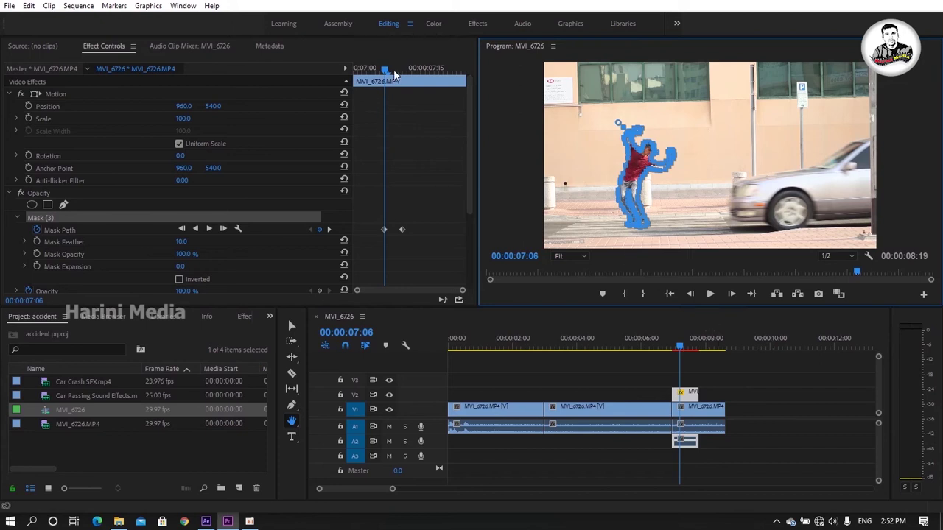
Step: Step forward three frames to check how the mask follows the man
left_click(732, 293)
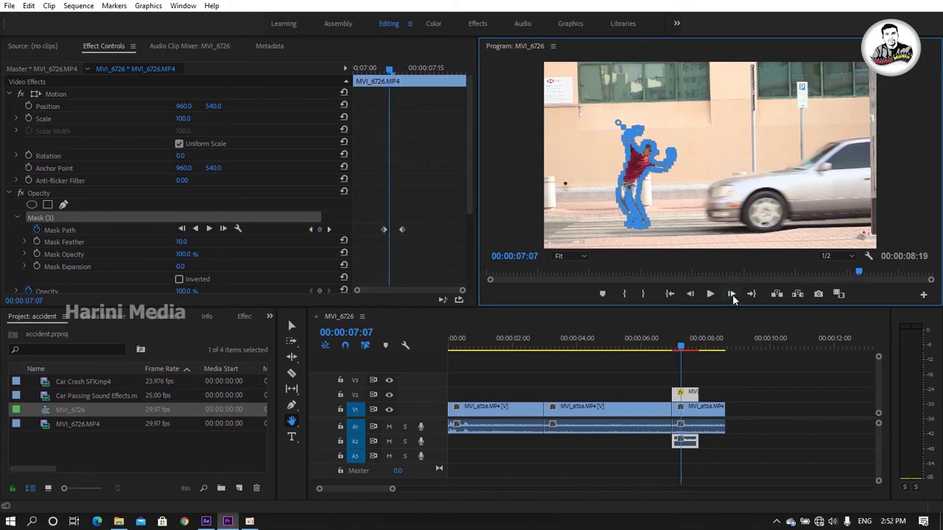
left_click(731, 294)
left_click(732, 294)
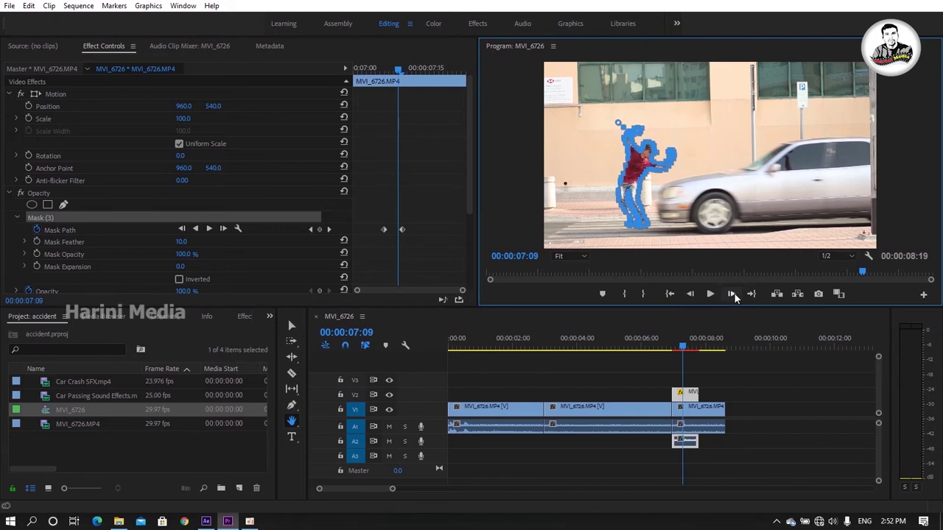
left_click(733, 295)
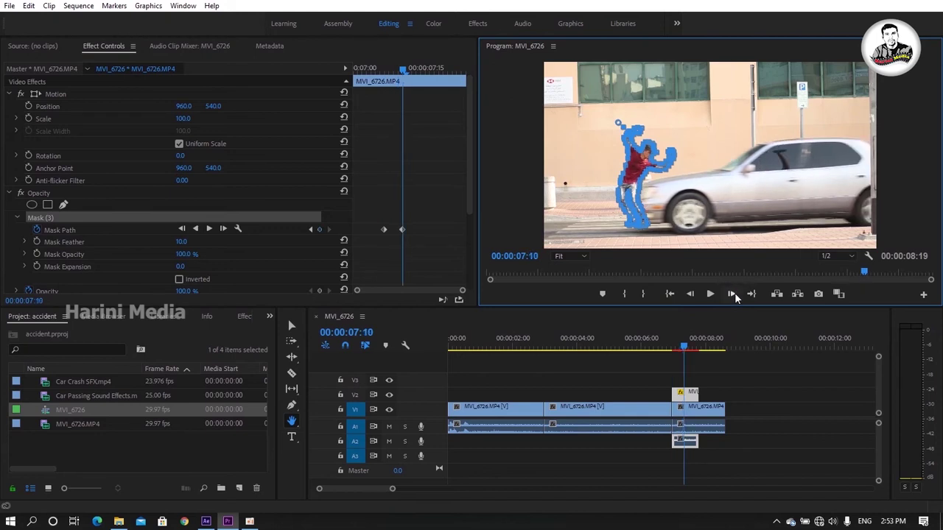
Step: Return to 00:00:07:01 and magnify the Program monitor to 200%
left_click_drag(683, 346, 672, 336)
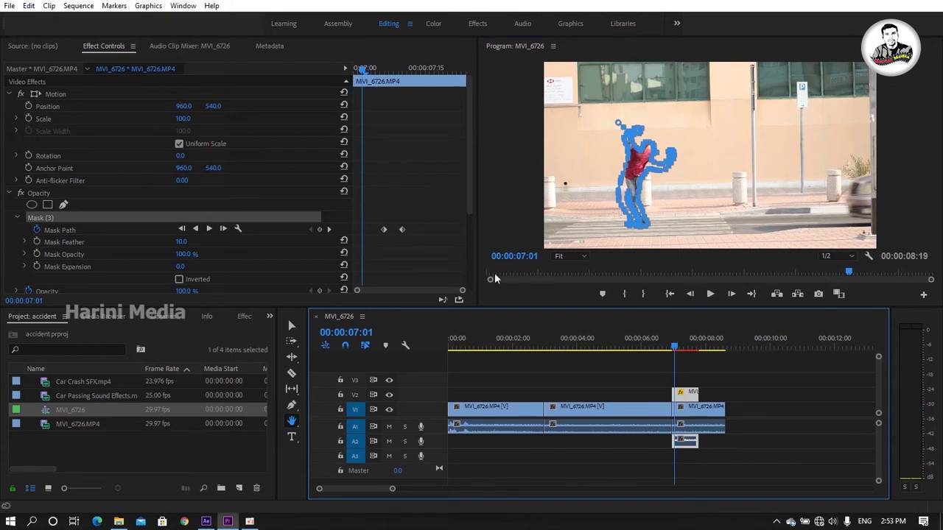
left_click(575, 257)
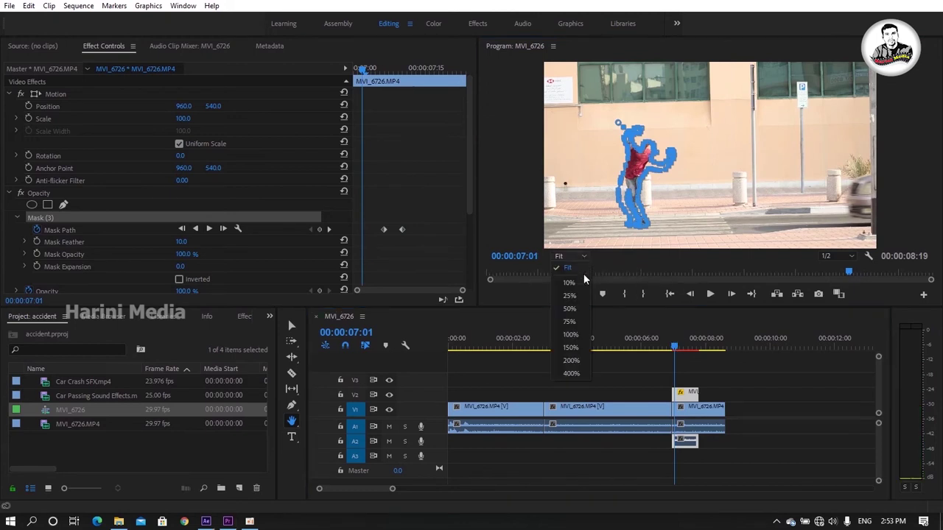
left_click(571, 361)
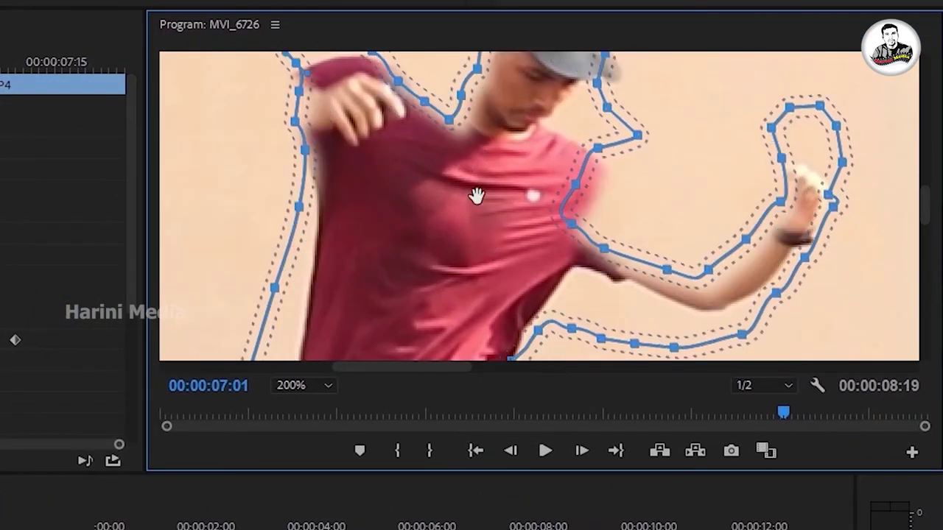
Step: Step forward three frames to check the mask against the man
scroll(288, 137, "down", 5)
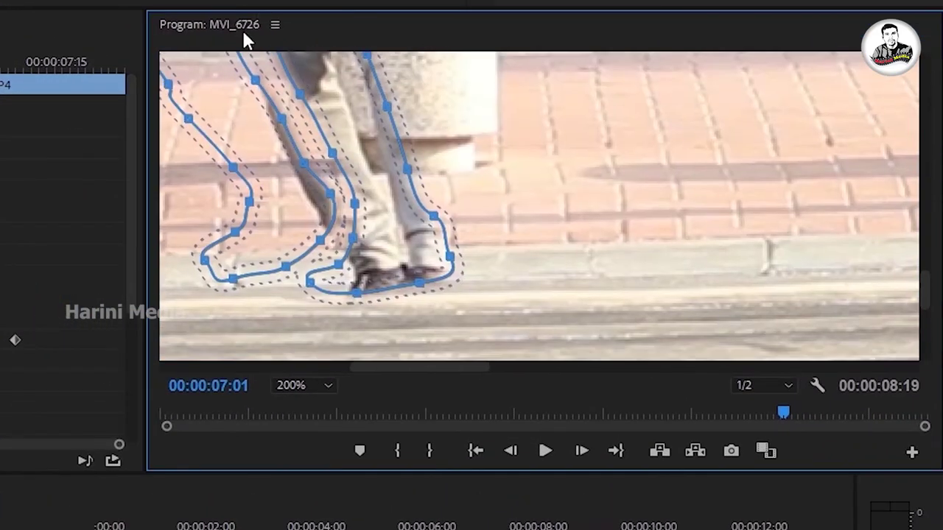
left_click(581, 451)
left_click(582, 451)
left_click(582, 450)
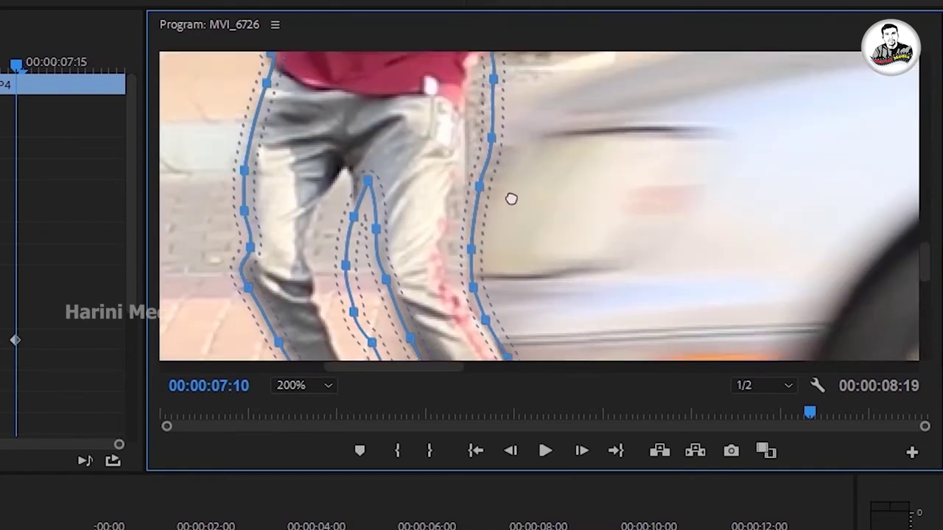
Step: Drag mask vertices onto the shirt outline around the torso
left_click_drag(359, 214, 326, 263)
left_click(17, 64)
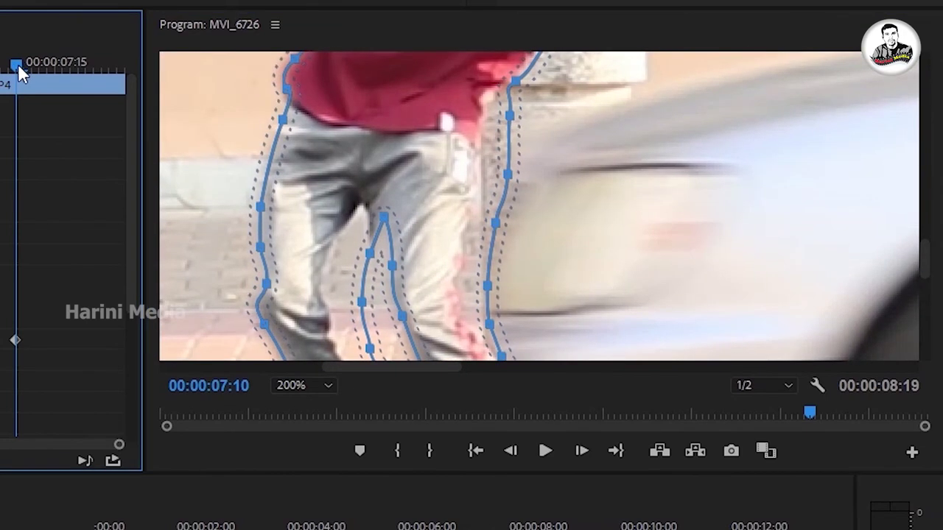
left_click_drag(345, 200, 535, 160)
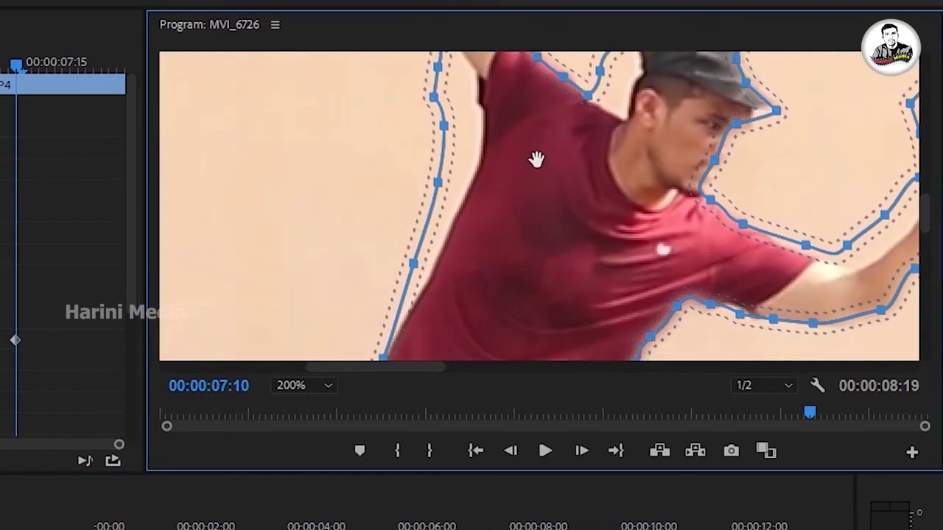
left_click_drag(438, 182, 471, 172)
left_click_drag(444, 125, 471, 117)
mouse_move(438, 67)
left_mouse_down()
mouse_move(469, 76)
mouse_move(456, 62)
left_mouse_up()
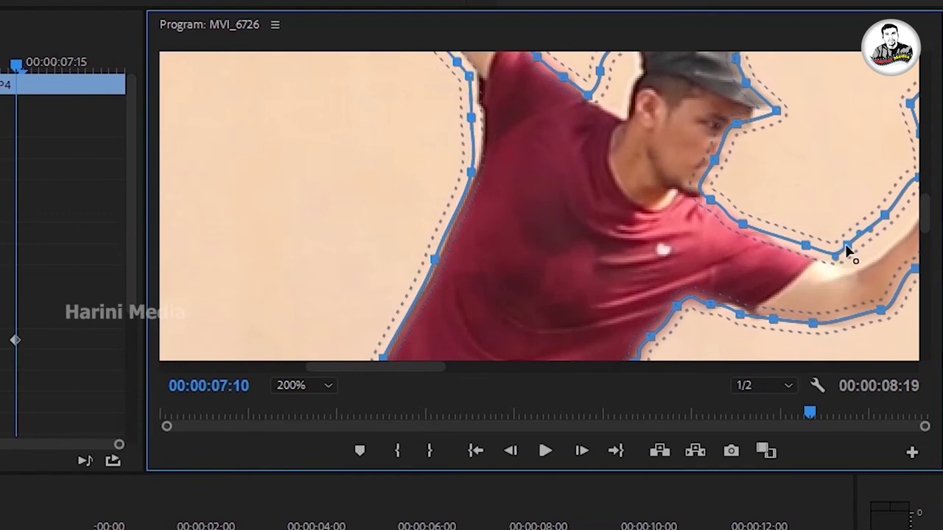
left_click_drag(847, 245, 862, 253)
left_click_drag(883, 214, 898, 228)
Step: Tighten the mask around the cap and make it hug the raised arm
left_click_drag(729, 167, 764, 147)
left_click_drag(600, 74, 599, 97)
mouse_move(705, 147)
left_mouse_down()
mouse_move(606, 158)
mouse_move(602, 180)
left_mouse_up()
left_click_drag(571, 199, 589, 204)
mouse_move(600, 143)
left_mouse_down()
mouse_move(611, 163)
mouse_move(642, 157)
left_mouse_up()
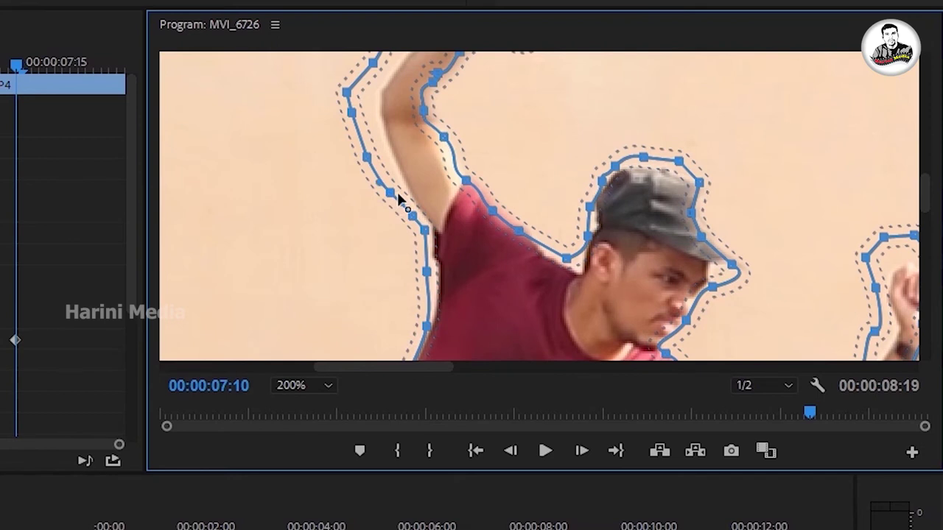
left_click_drag(366, 156, 388, 153)
left_click_drag(351, 113, 377, 114)
left_click_drag(379, 70, 408, 217)
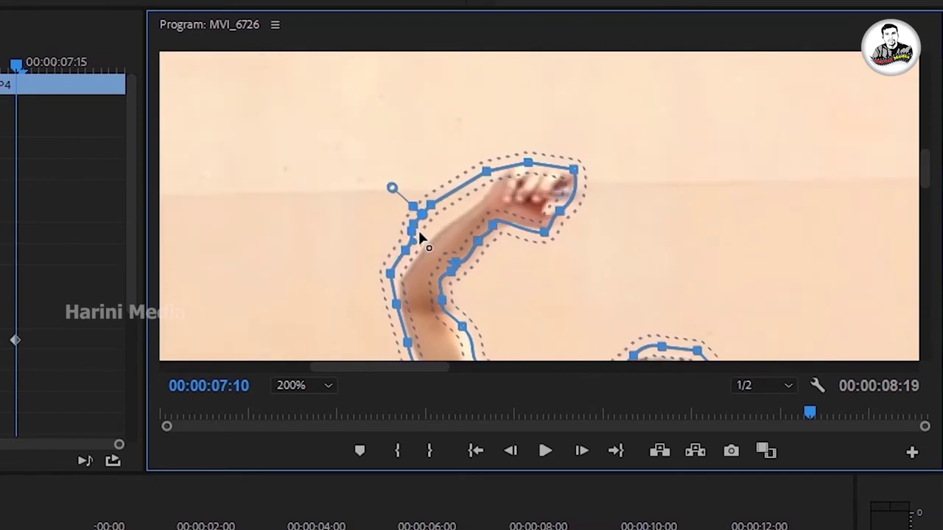
Step: Fit the mask around the left shoe, shin and leg
left_click_drag(602, 282, 478, 124)
mouse_move(441, 353)
left_mouse_down()
mouse_move(422, 280)
mouse_move(435, 184)
left_mouse_up()
mouse_move(399, 275)
left_mouse_down()
mouse_move(341, 297)
mouse_move(427, 286)
mouse_move(433, 231)
mouse_move(377, 219)
left_mouse_up()
left_click_drag(396, 175, 368, 142)
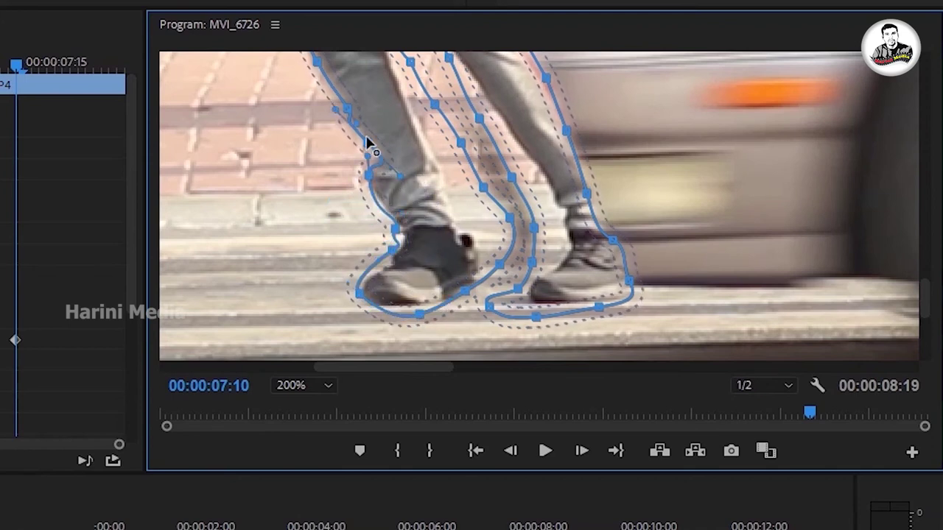
left_click_drag(348, 111, 331, 89)
Step: Fit the mask around the right shoe, ankle, outer leg and inner shin
left_click_drag(629, 280, 656, 279)
left_click_drag(613, 240, 627, 223)
left_click_drag(586, 194, 610, 177)
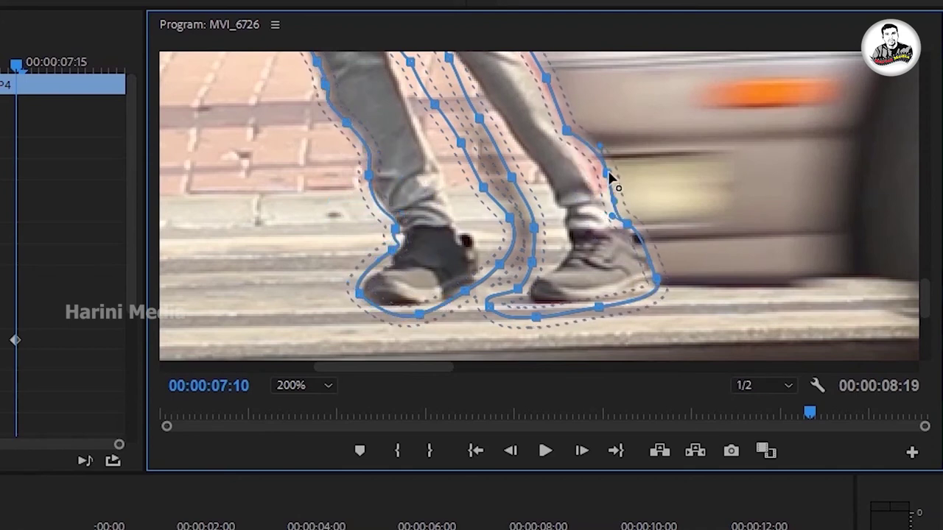
left_click_drag(567, 131, 588, 107)
left_click_drag(489, 304, 519, 296)
left_click_drag(532, 261, 557, 259)
mouse_move(533, 227)
left_mouse_down()
mouse_move(549, 193)
mouse_move(523, 153)
left_mouse_up()
left_click_drag(480, 118, 488, 100)
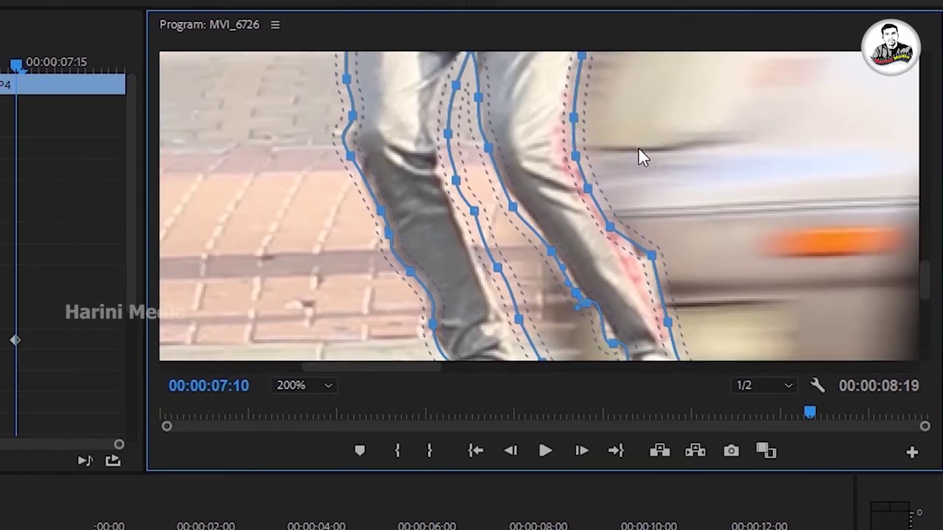
left_click_drag(656, 131, 568, 334)
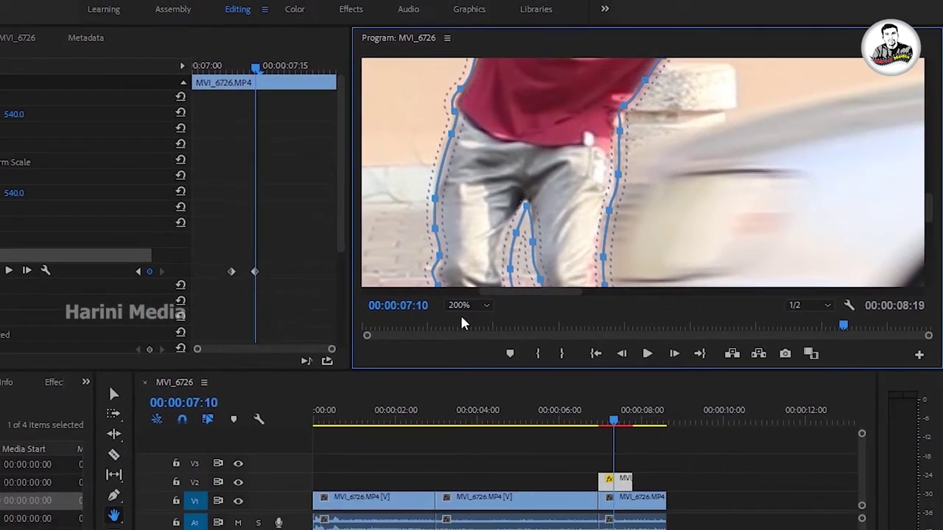
Step: Set the Program monitor to Fit and zoom the timeline in on the V1 car clip
left_click(582, 257)
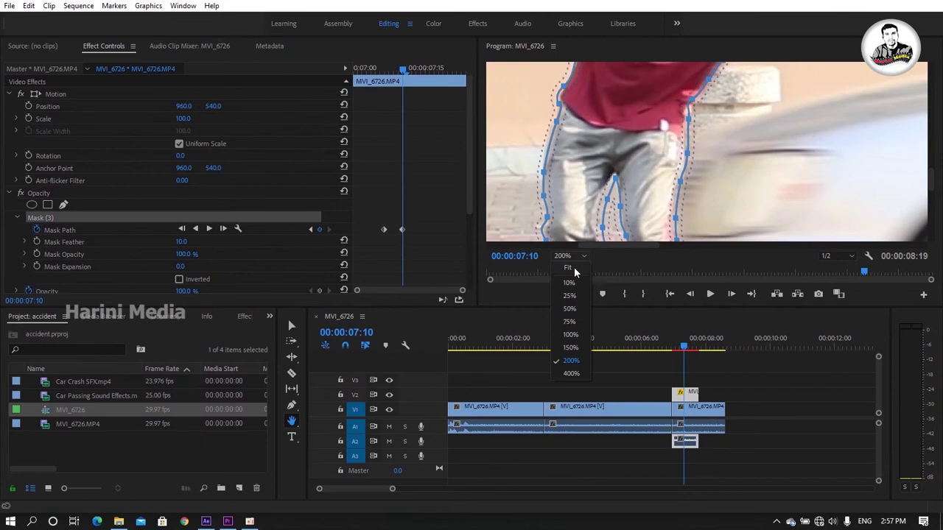
left_click(573, 268)
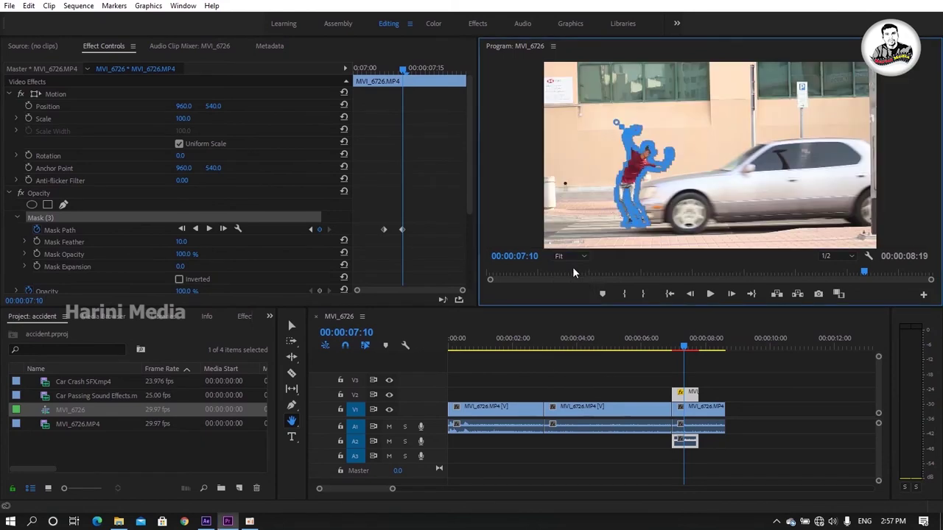
left_click(720, 415)
key("=")
key("=")
key("=")
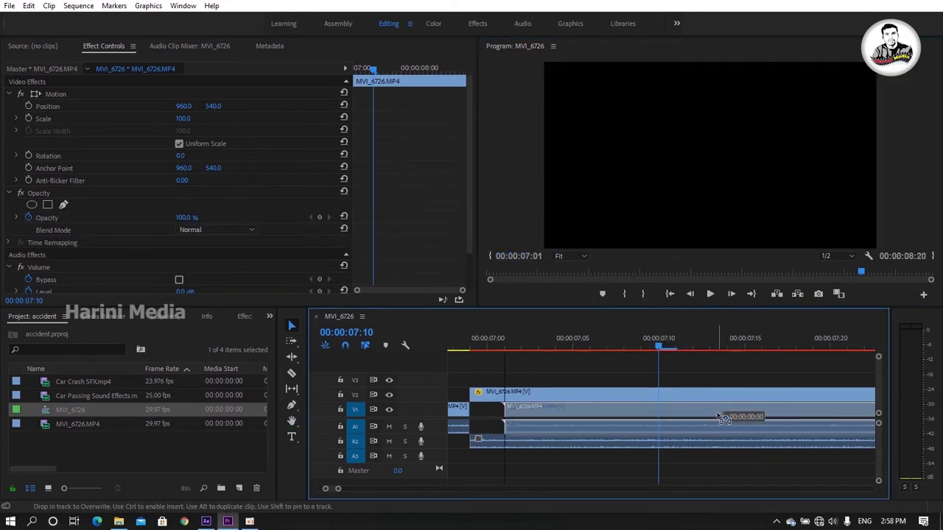
Step: Slide the V1 car clip to start just after 00:00:07:00 and return to 07:00
left_click_drag(721, 417, 696, 421)
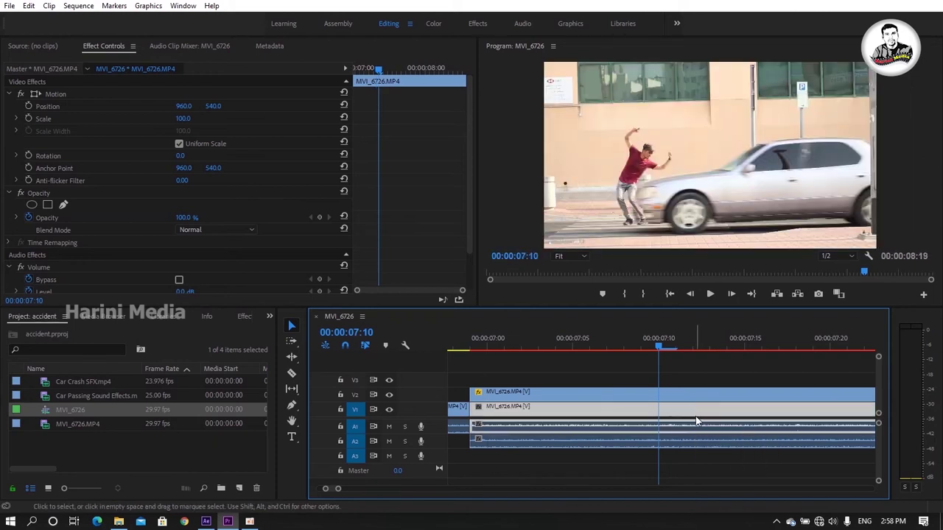
left_click_drag(696, 421, 707, 424)
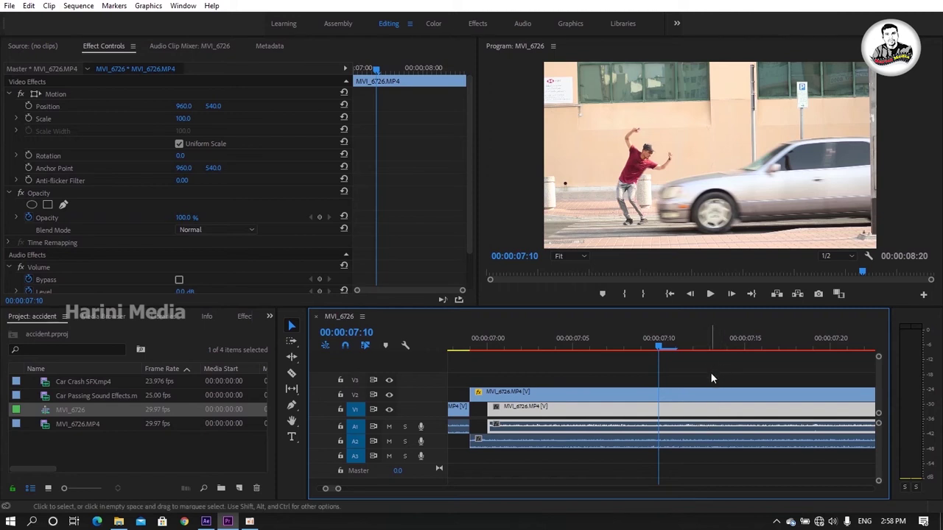
left_click(488, 338)
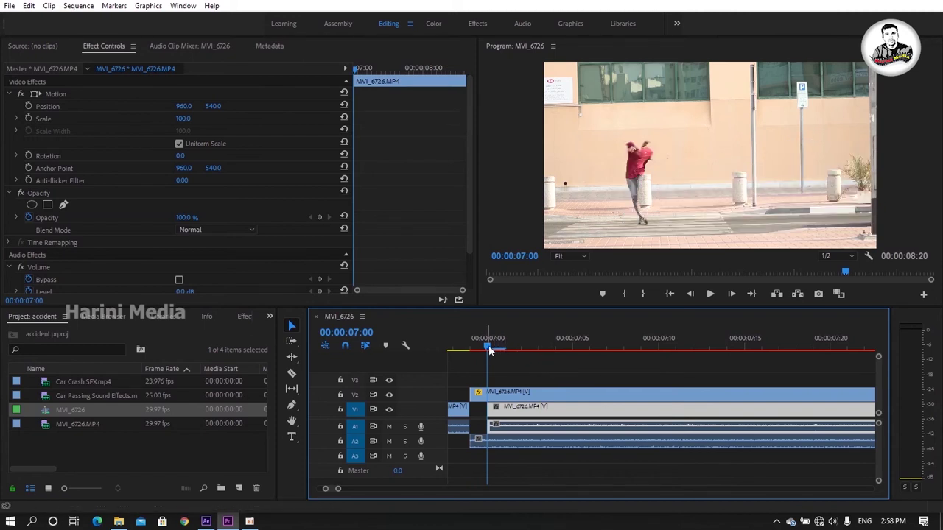
Step: Scrub past the car's entry, select the masked V2 clip, and park the playhead at 00:00:07:01
left_click_drag(487, 348, 587, 346)
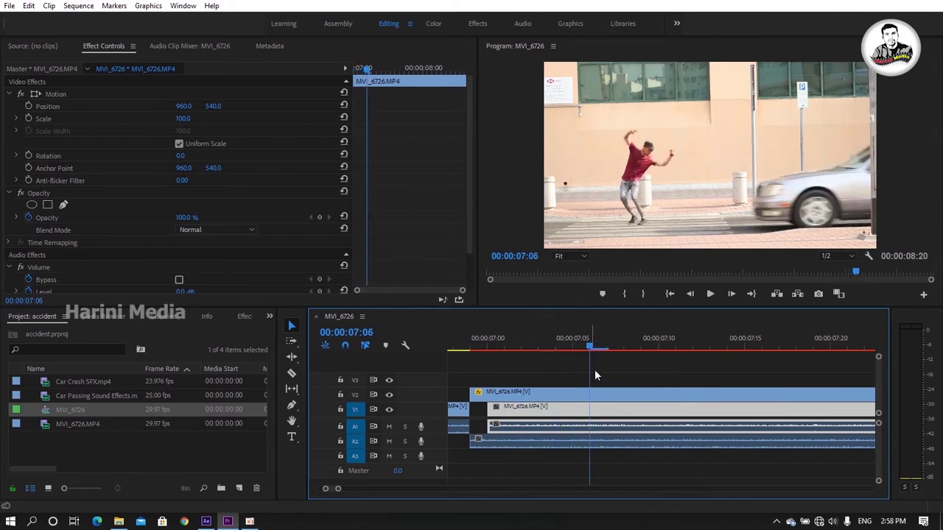
left_click(609, 401)
left_click(577, 344)
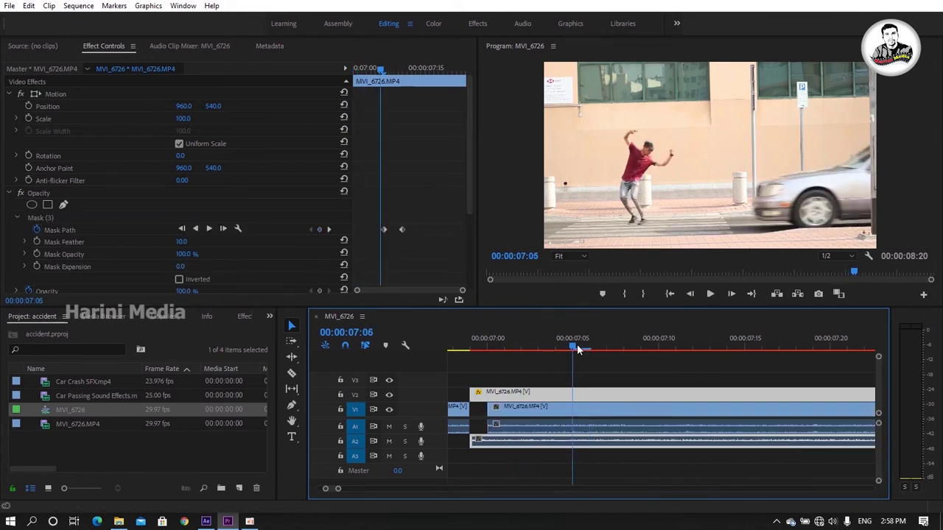
left_click_drag(569, 349, 533, 349)
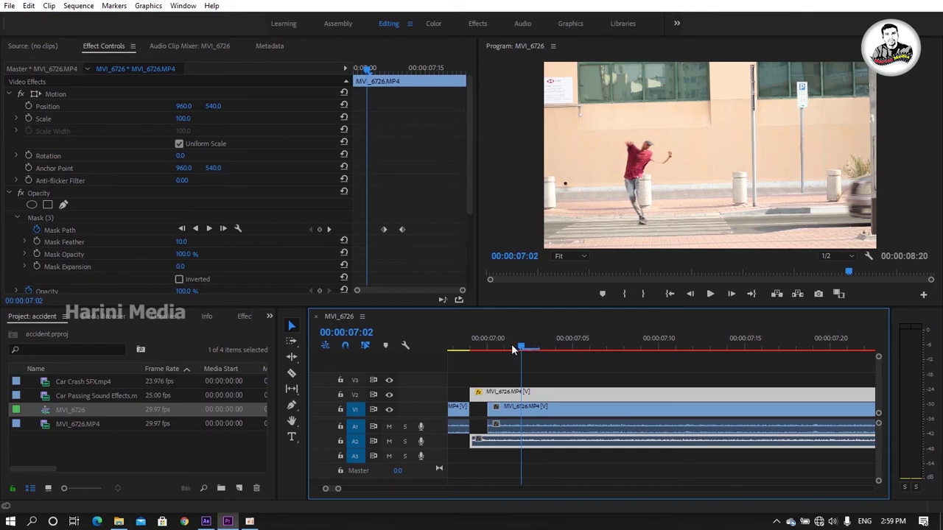
left_click_drag(512, 350, 509, 349)
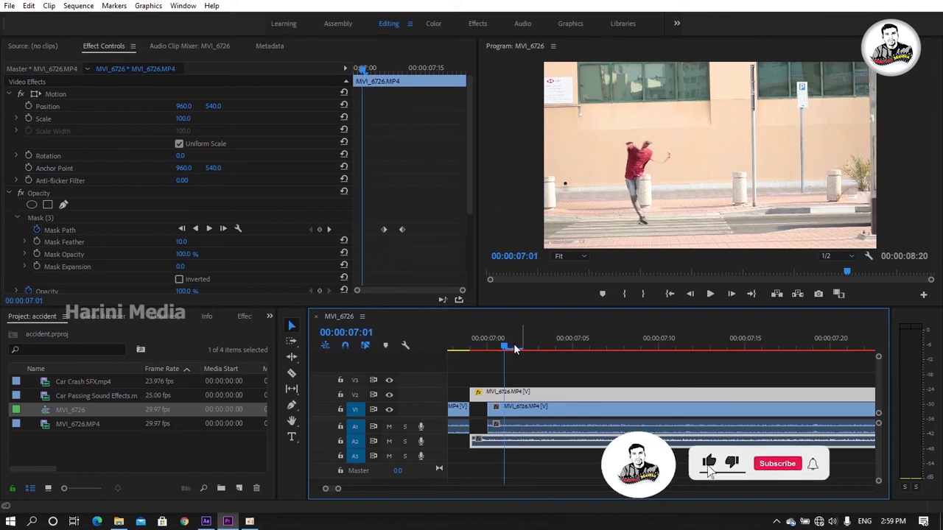
Step: Razor the masked V2 clip at 00:00:07:01 and return to the Selection tool
key("c")
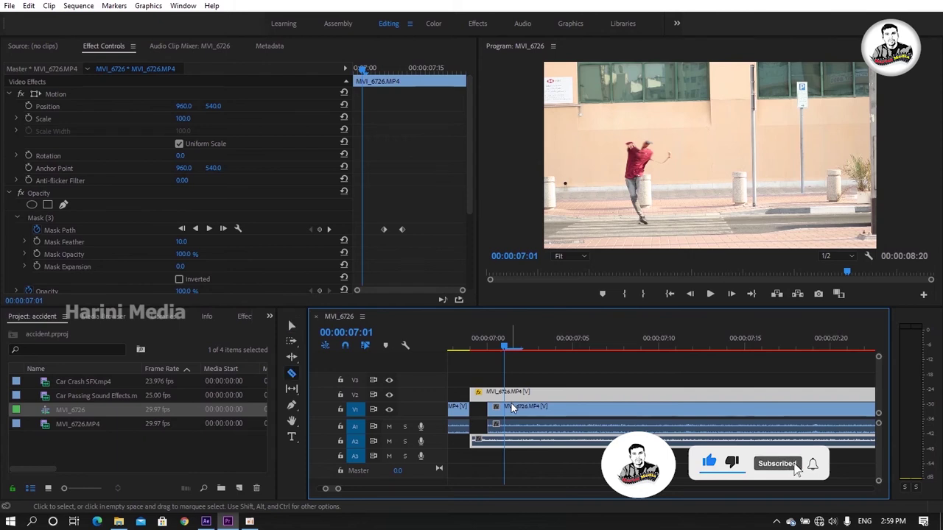
left_click(508, 393)
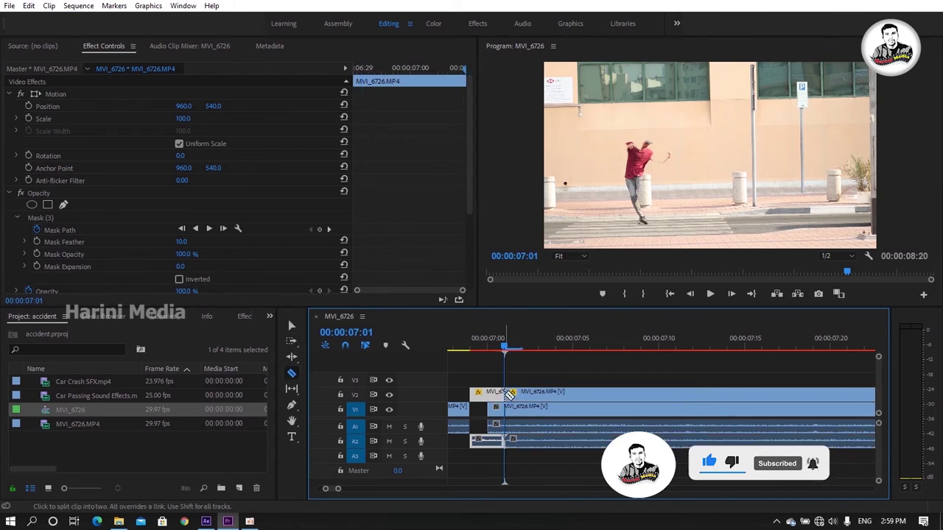
key("v")
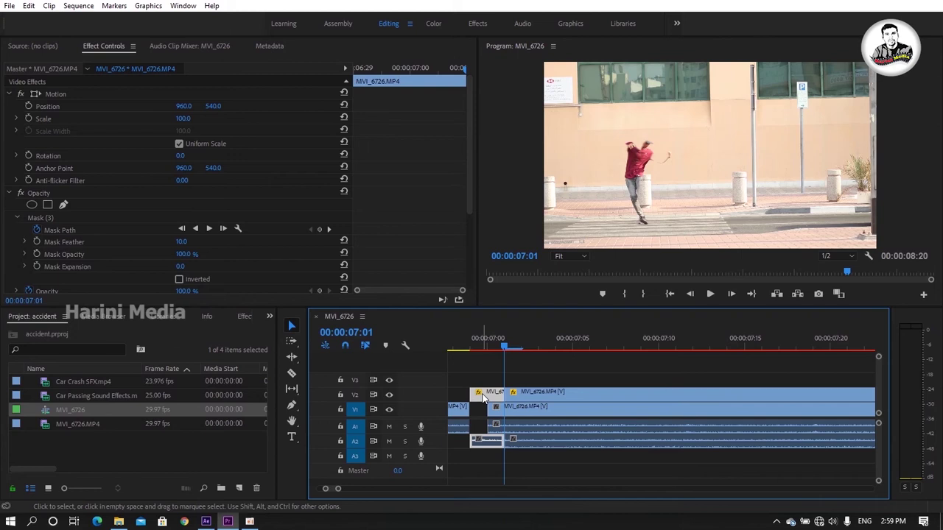
Step: Remove the masked piece before the cut and stretch the plain walking clip to meet it
left_click(492, 378)
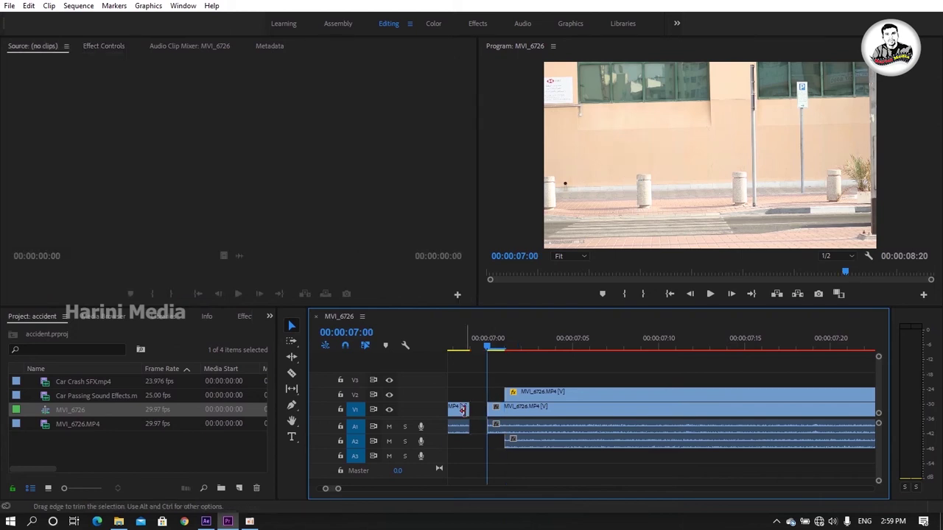
key("ctrl+z")
key("ctrl+z")
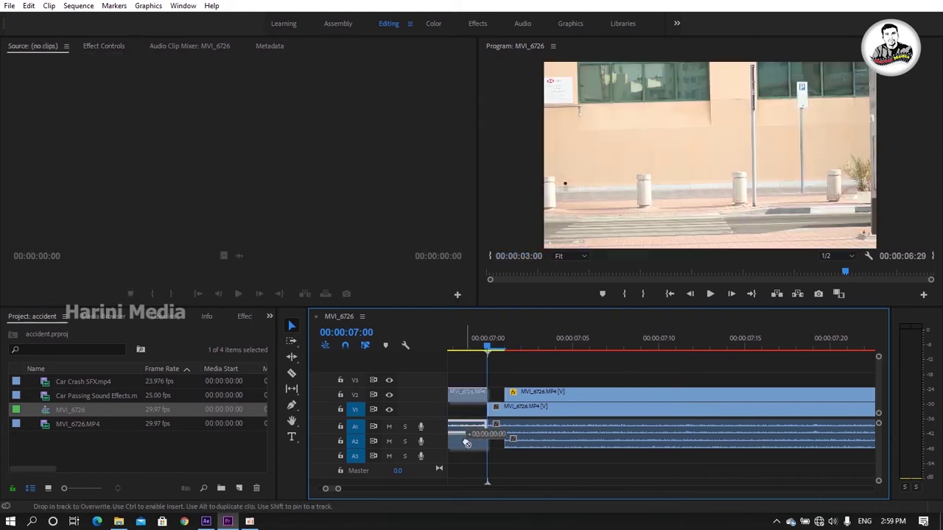
left_click_drag(483, 395, 504, 396)
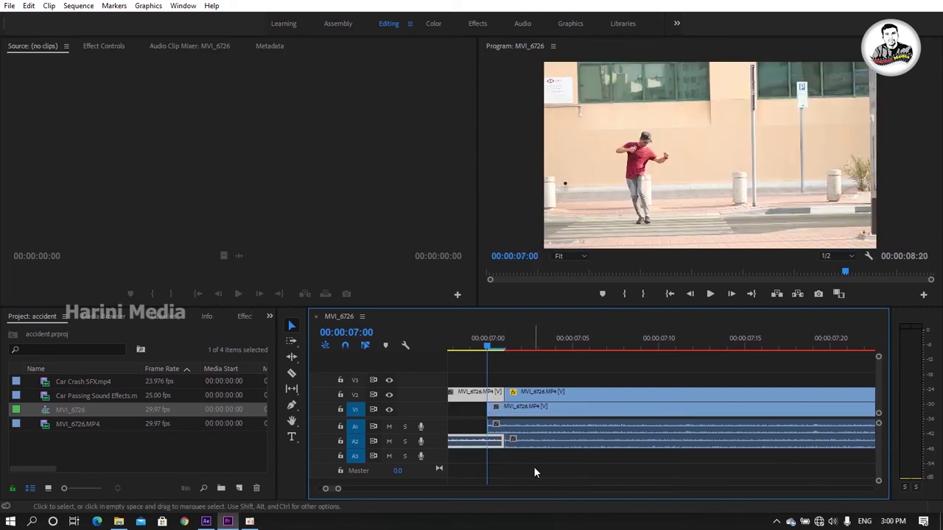
Step: Play back the cut around 00:00:07:01, then select the masked V2 clip after it
left_click_drag(473, 349, 450, 349)
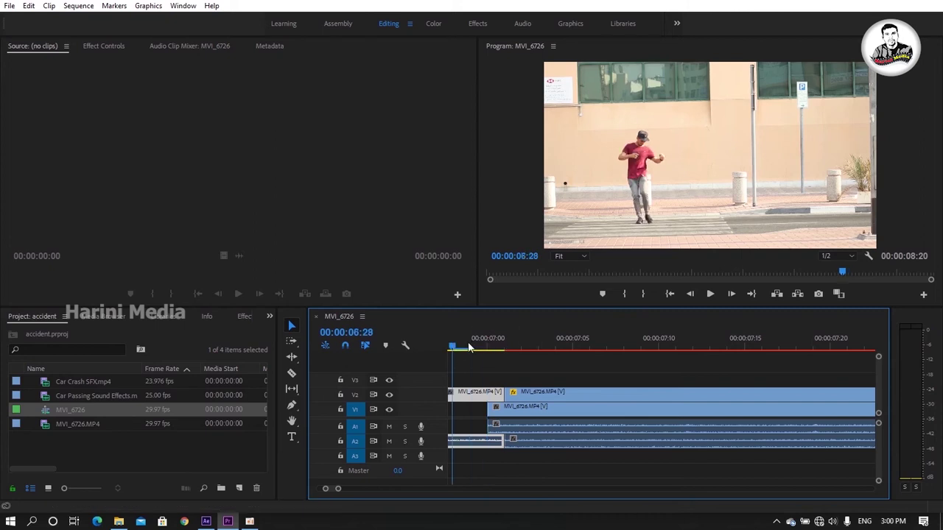
key("space")
key("space")
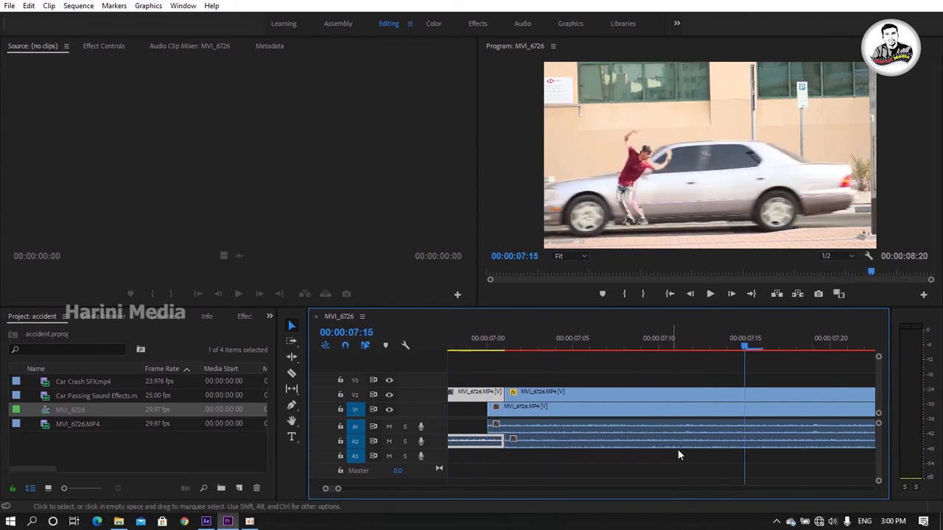
mouse_move(742, 347)
left_mouse_down()
mouse_move(495, 359)
mouse_move(504, 353)
left_mouse_up()
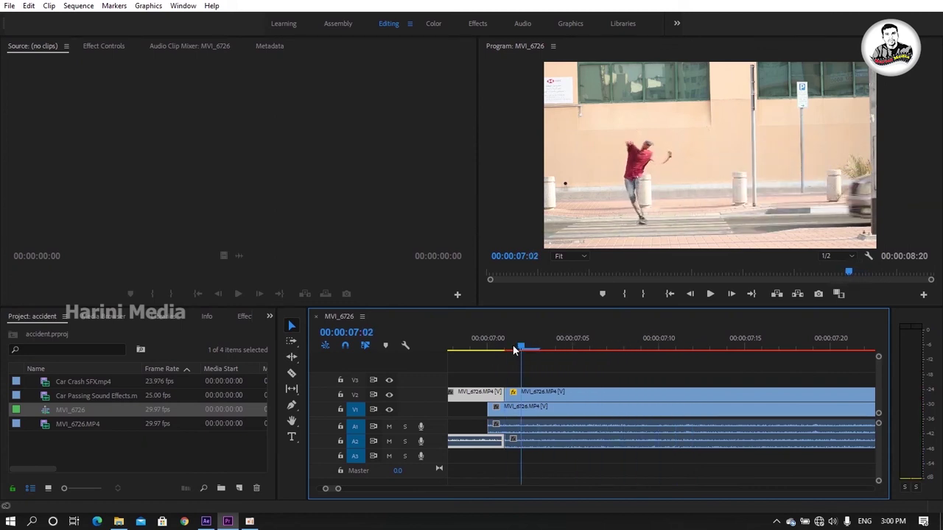
left_click(556, 392)
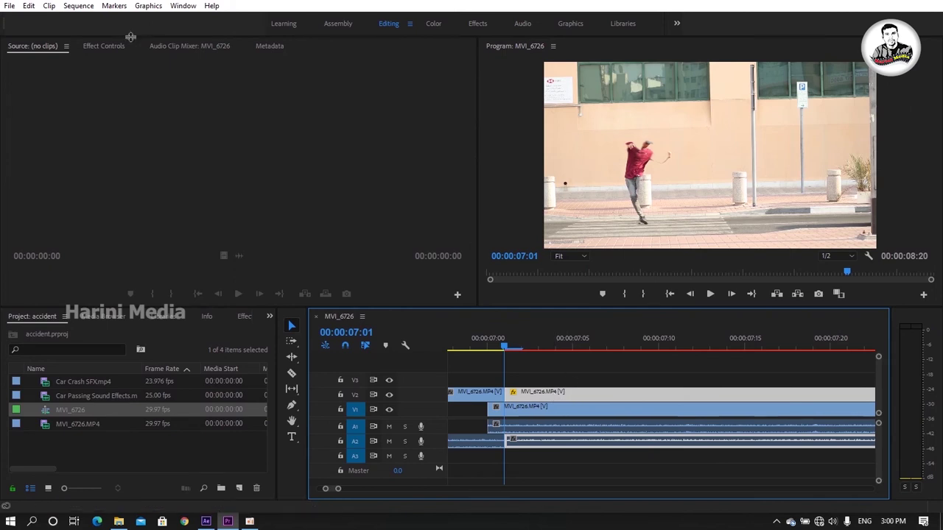
Step: Show the clip's mask outline and zoom the Program monitor to 200% on the person
left_click(99, 49)
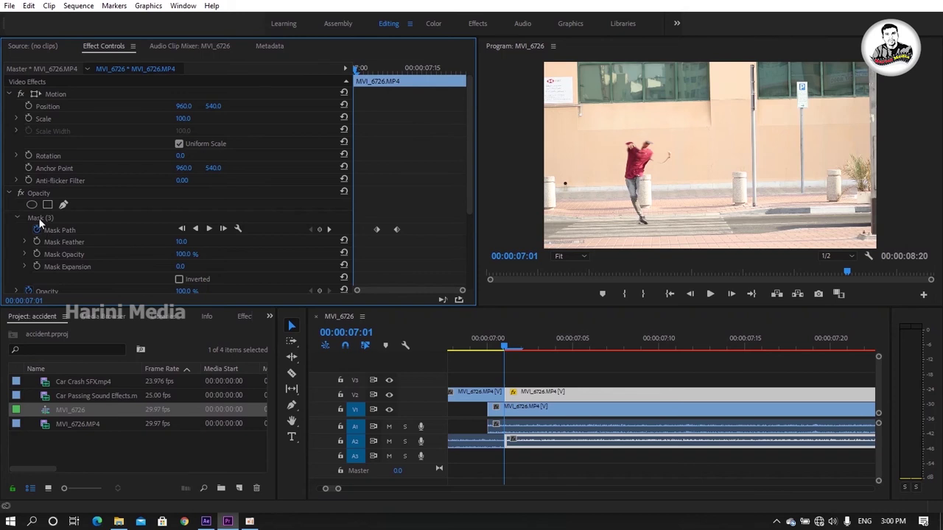
left_click(39, 218)
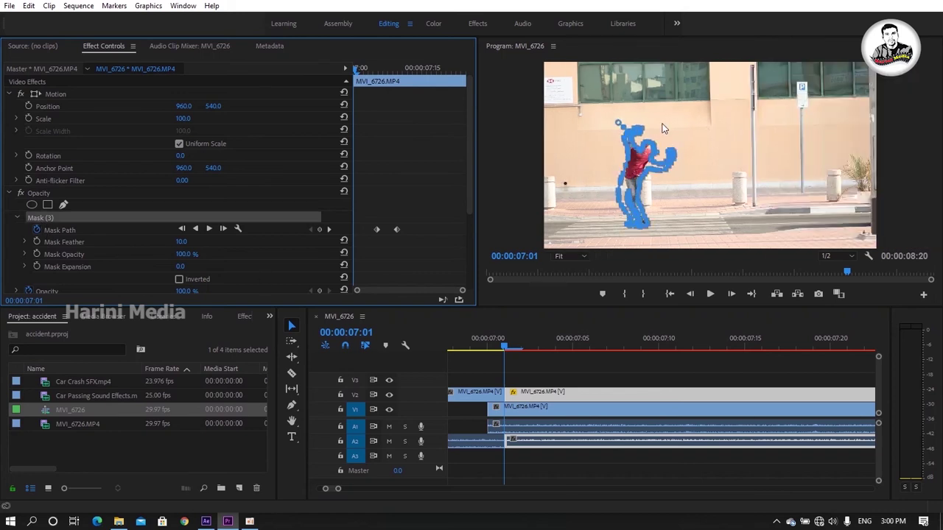
left_click(584, 257)
left_click(574, 360)
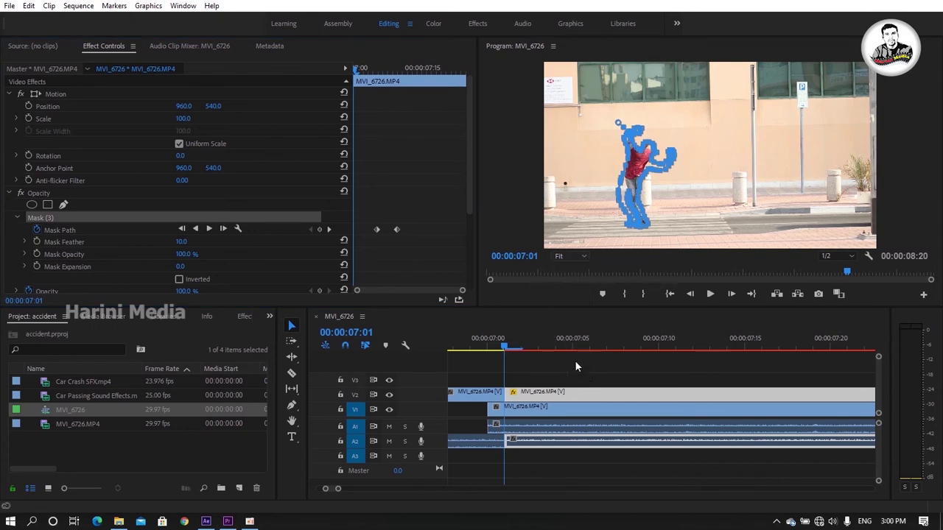
key("h")
left_click_drag(619, 183, 888, 120)
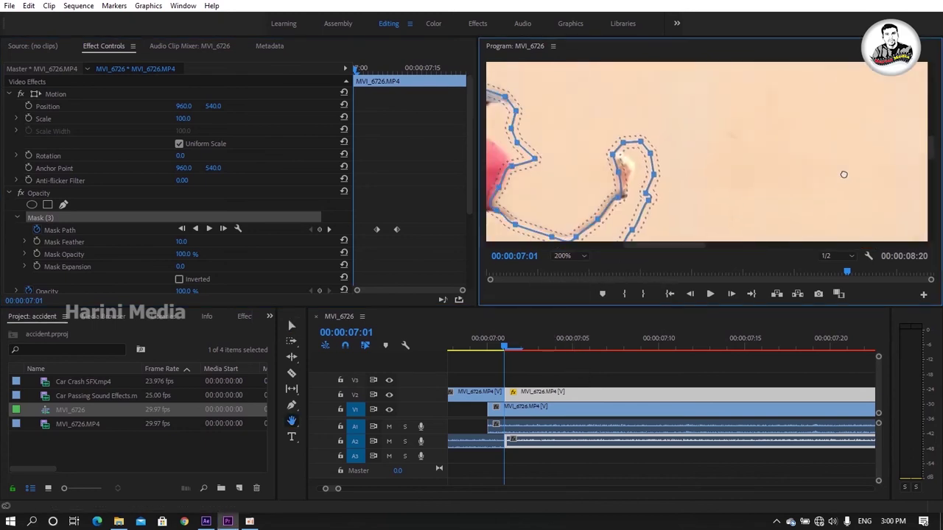
mouse_move(545, 212)
left_mouse_down()
mouse_move(642, 198)
mouse_move(637, 181)
left_mouse_up()
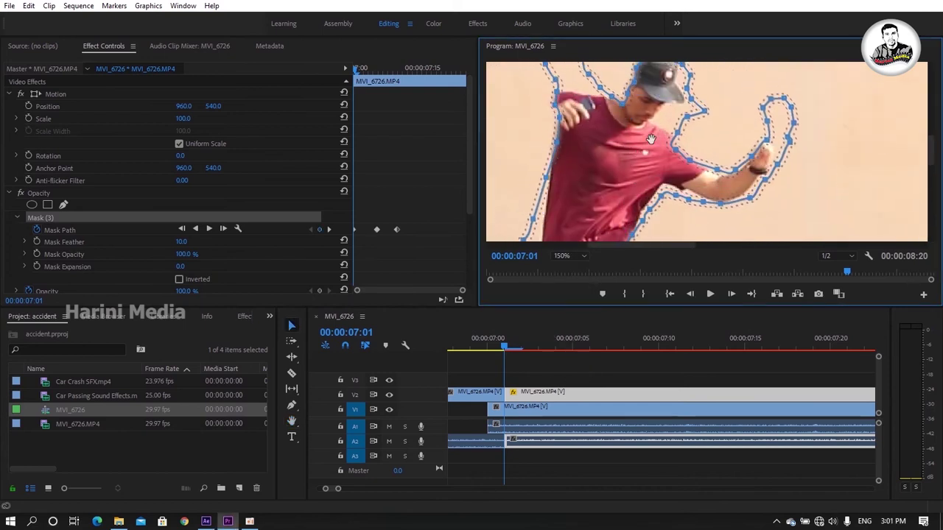
Step: Drag the mask vertices in to hug the person's cap, arm and leg
key("v")
left_click_drag(640, 102, 624, 87)
mouse_move(536, 140)
left_mouse_down()
mouse_move(516, 165)
mouse_move(618, 210)
mouse_move(622, 155)
left_mouse_up()
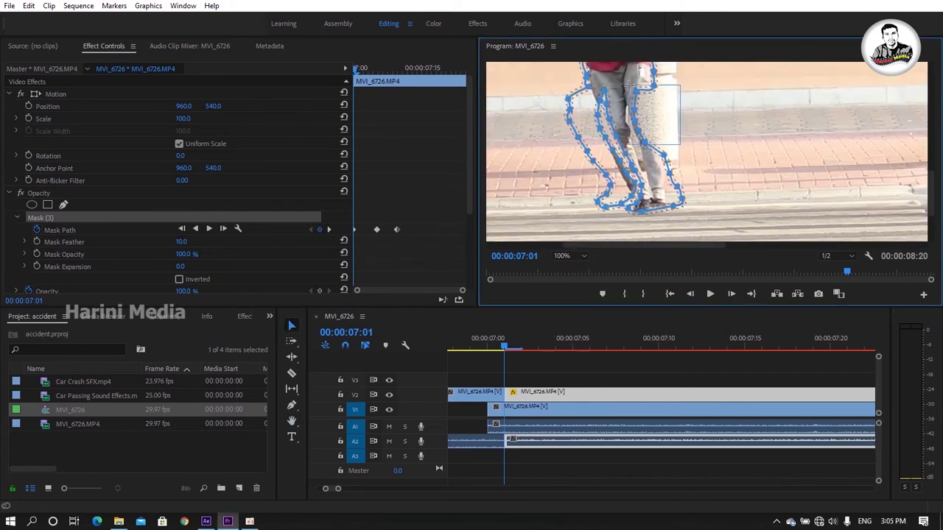
left_click_drag(619, 84, 646, 168)
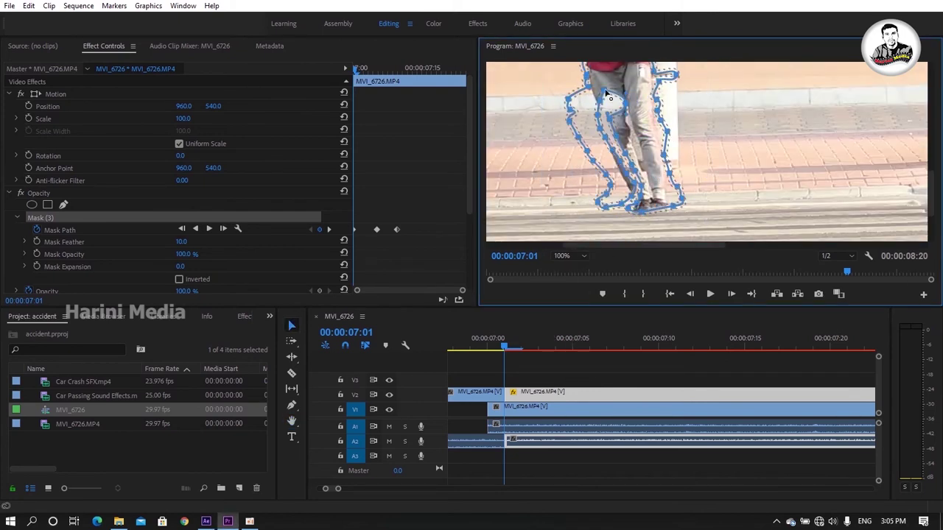
Step: Check the feet at 200% zoom, then set the Program monitor back to Fit
left_click(575, 256)
left_click(567, 295)
scroll(565, 182, "down", 4)
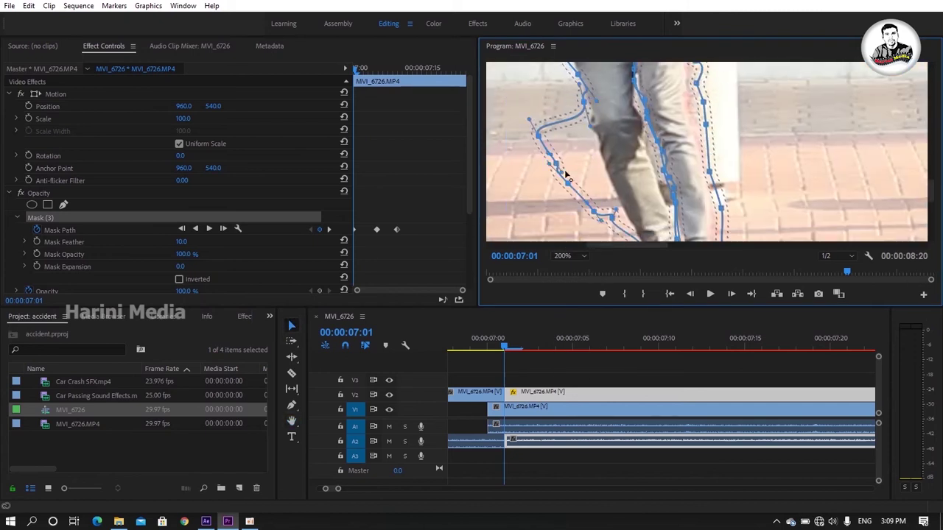
key("h")
left_click_drag(596, 213, 597, 103)
left_click(582, 255)
left_click(569, 270)
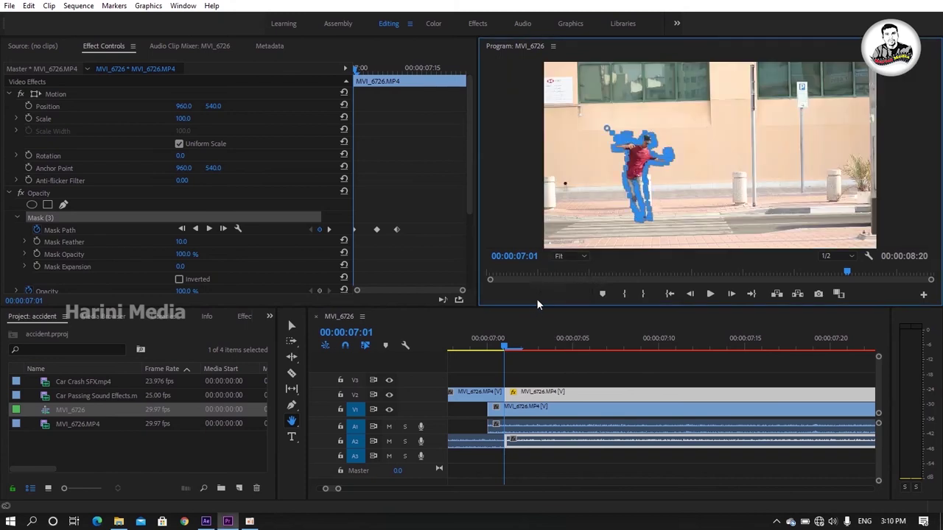
Step: Move the playhead forward to 00:00:07:10, where the car reaches the person
left_click_drag(505, 347, 654, 356)
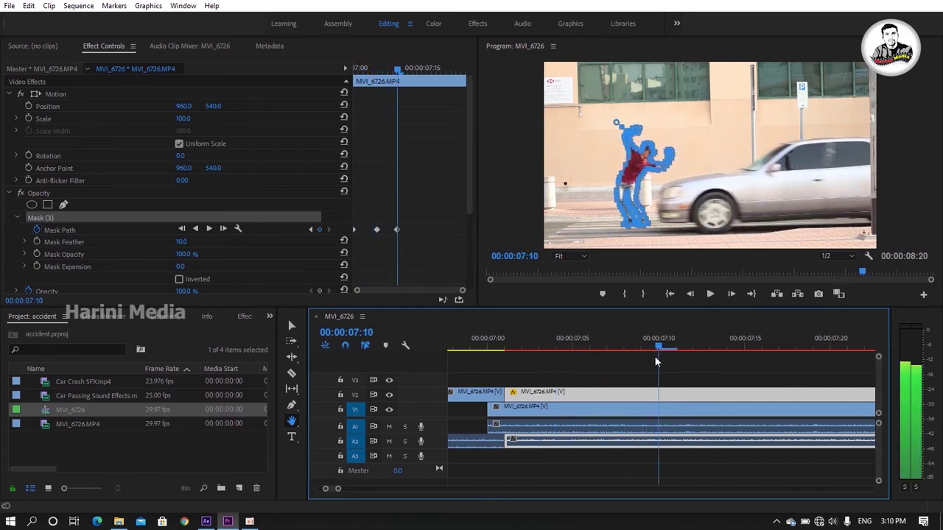
left_click_drag(664, 365, 667, 365)
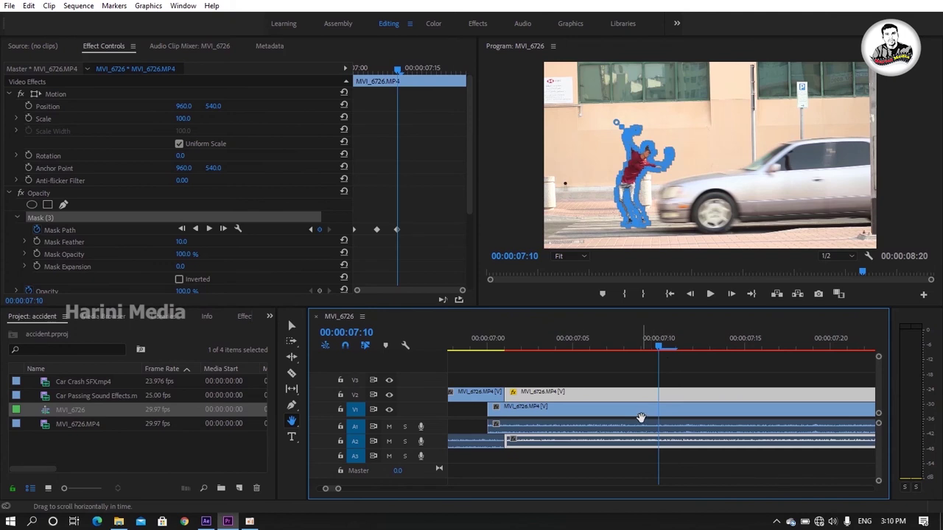
Step: Set the V1 car clip's Speed/Duration speed to 150%
key("v")
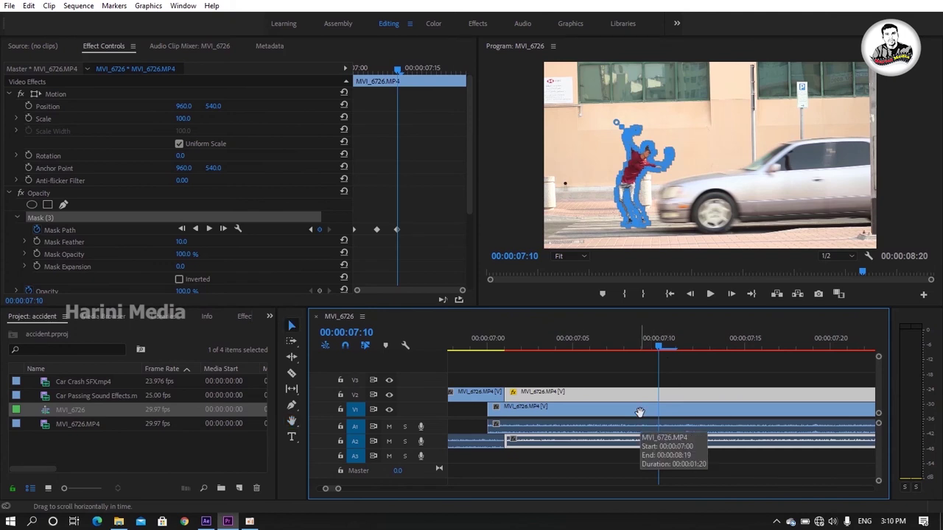
left_click(634, 413)
right_click(634, 413)
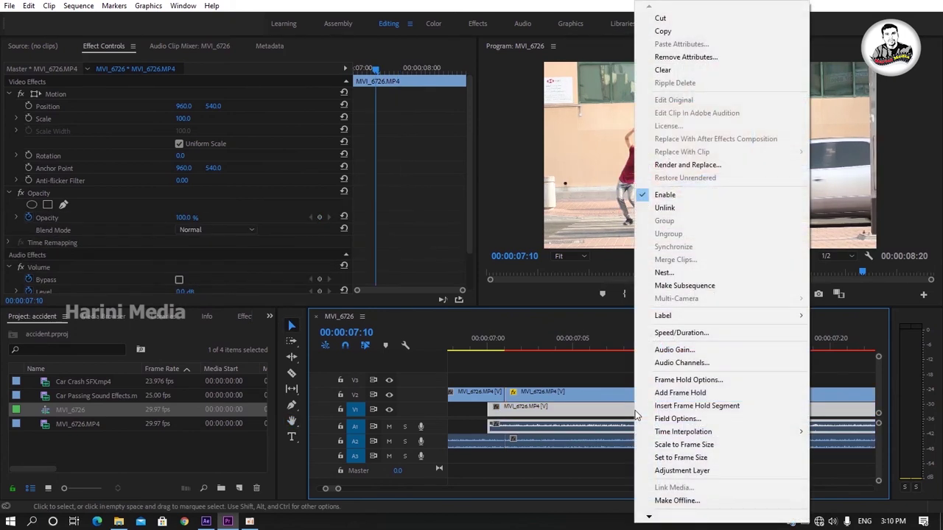
left_click(670, 336)
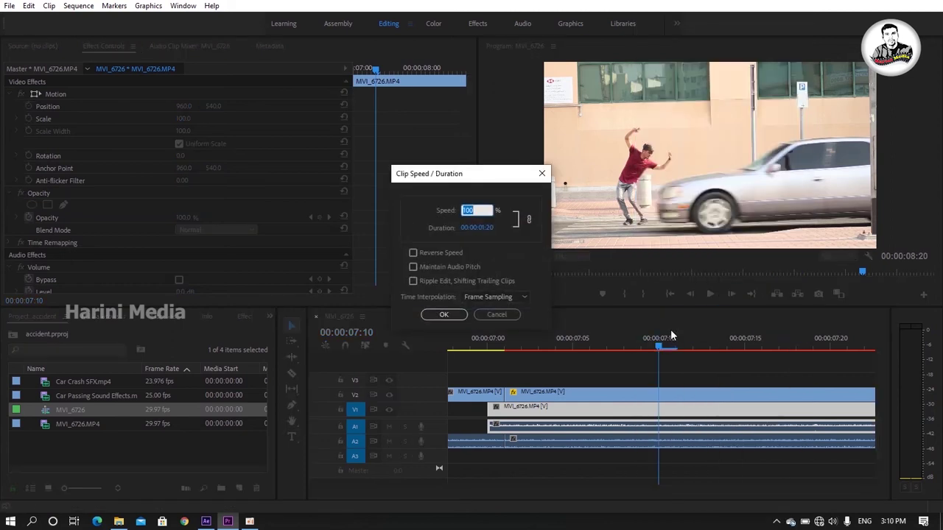
type("1")
left_click(443, 314)
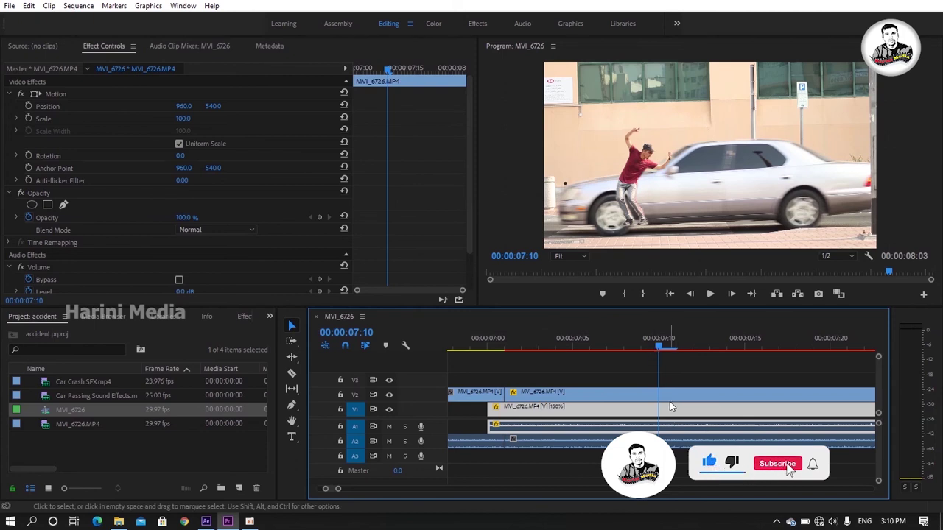
Step: Slide the sped-up car clip to time the impact, then keyframe the person's Position at 07:10
scroll(666, 397, "up", 1)
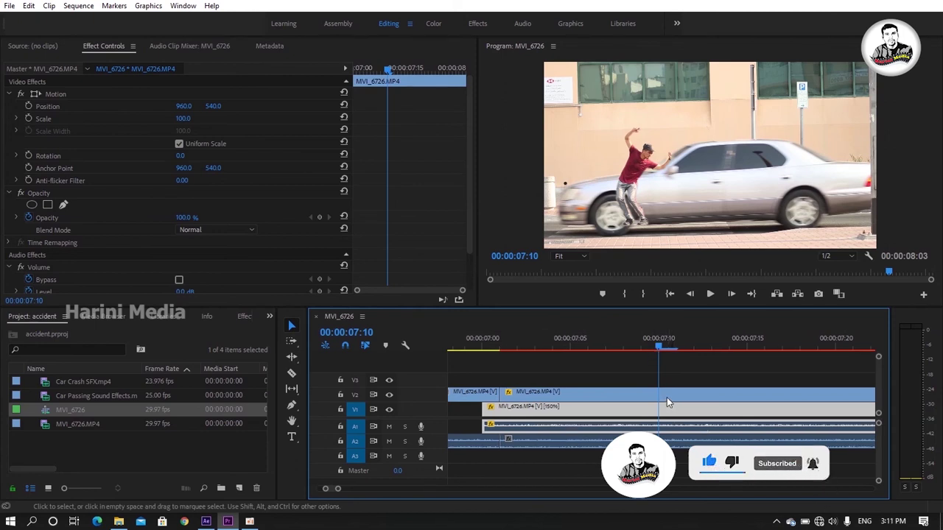
left_click_drag(627, 409, 645, 414)
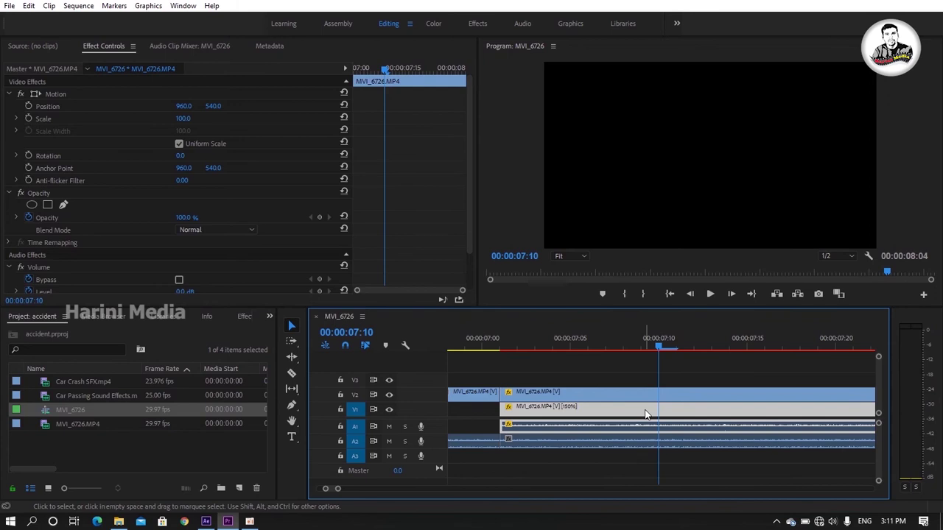
left_click_drag(670, 416, 691, 413)
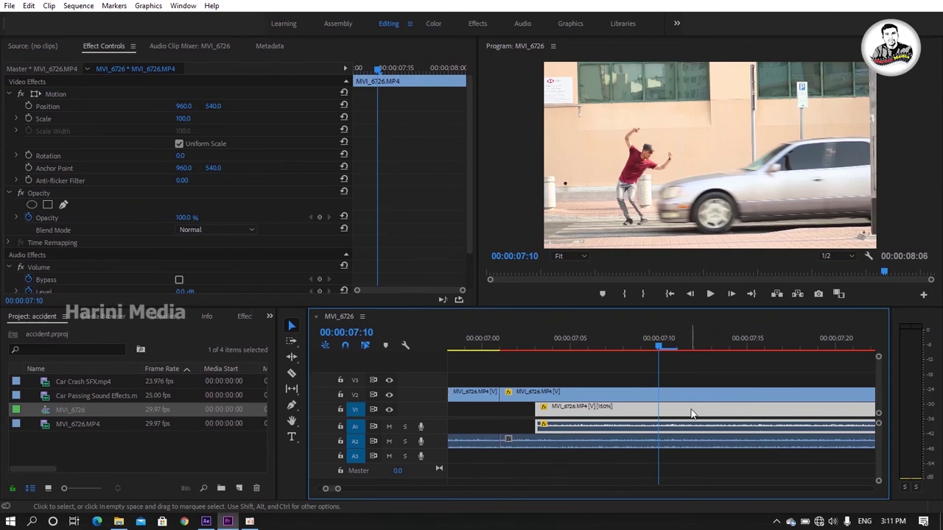
left_click_drag(692, 416, 678, 418)
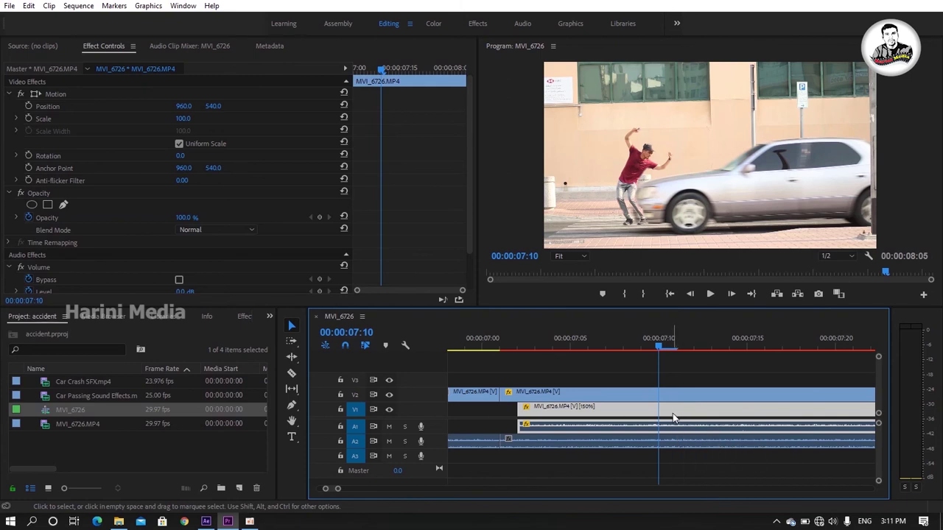
left_click(672, 411)
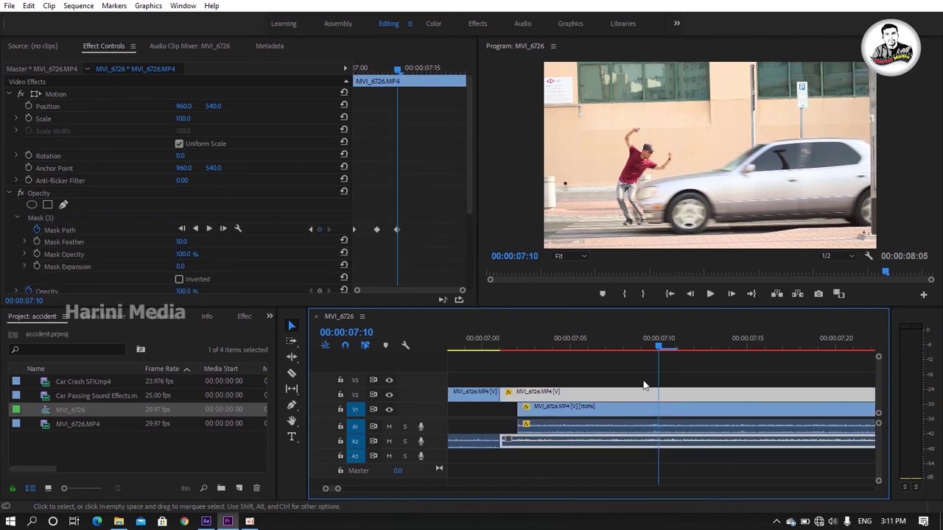
left_click(29, 106)
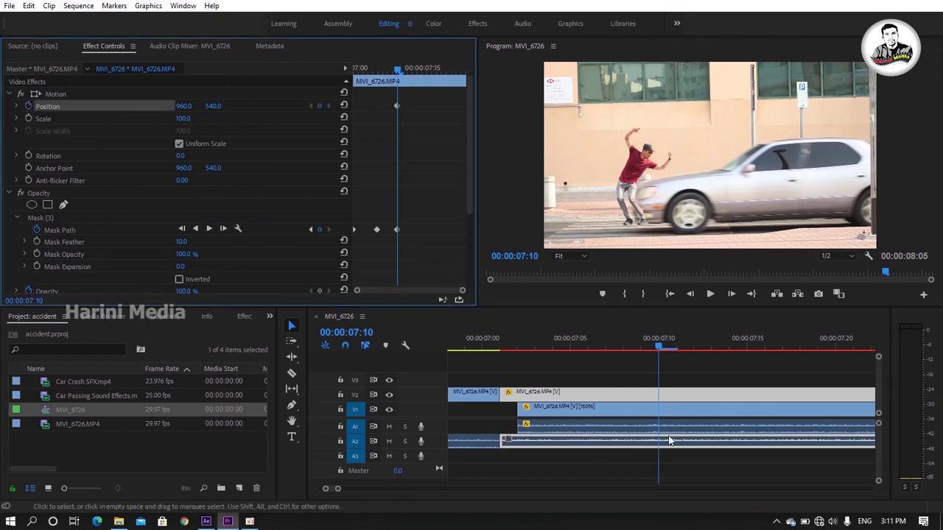
Step: At 00:00:07:13, drag the person's Position X to 204.0, flinging him off the left edge
left_click(732, 294)
left_click(732, 295)
left_click(731, 295)
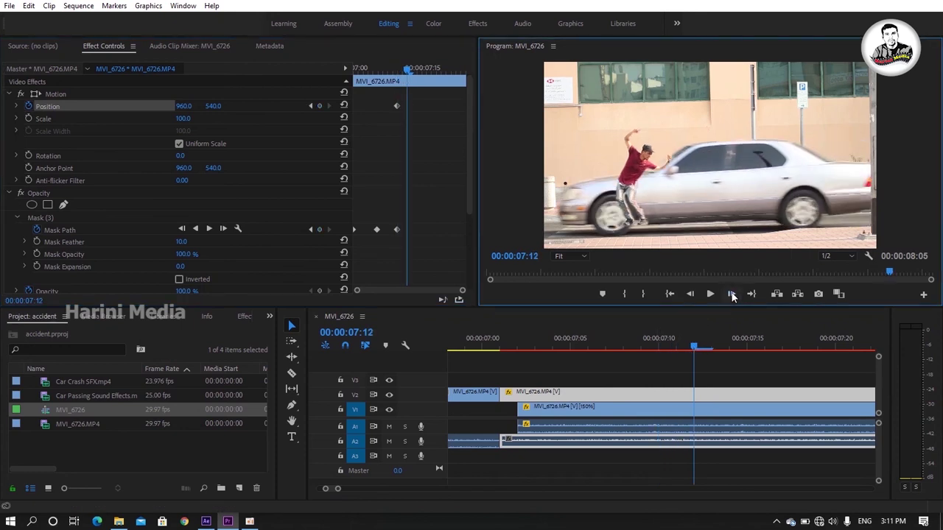
left_click(732, 295)
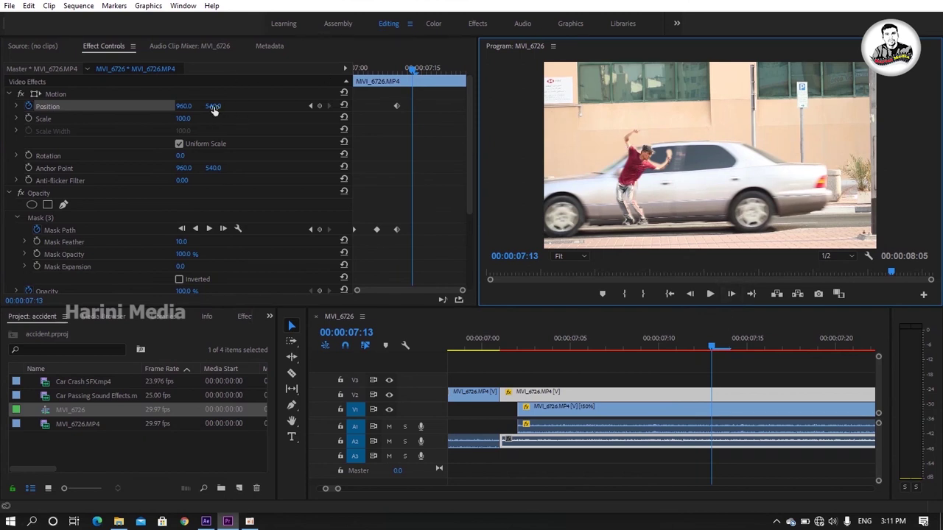
left_click_drag(183, 107, 125, 108)
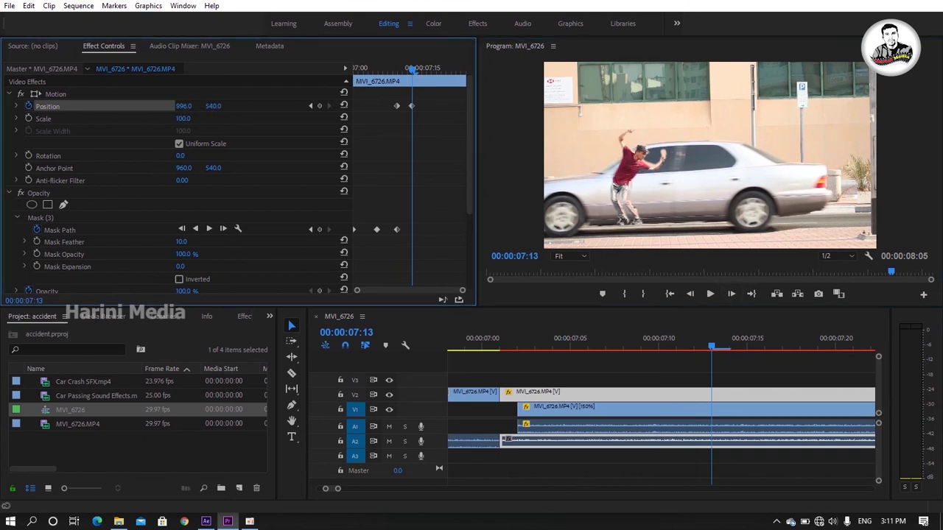
left_click_drag(183, 106, 88, 106)
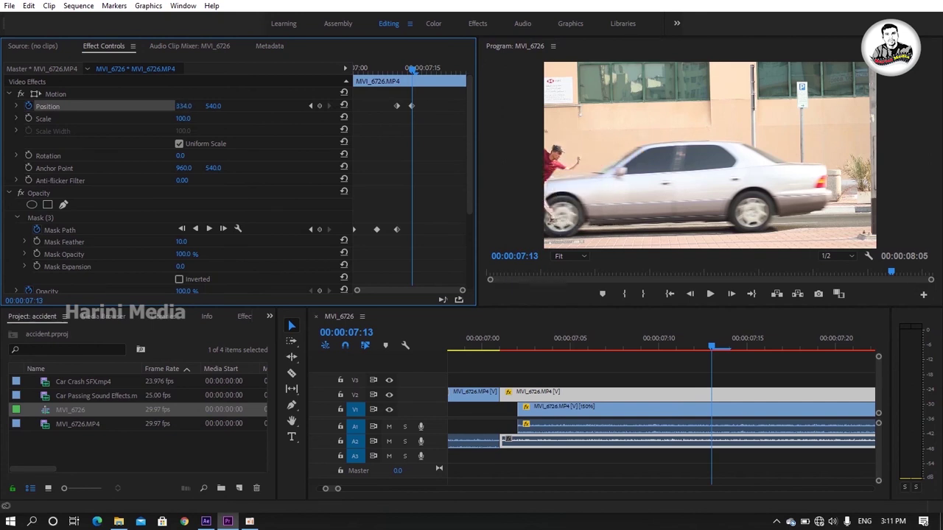
left_click_drag(184, 106, 155, 106)
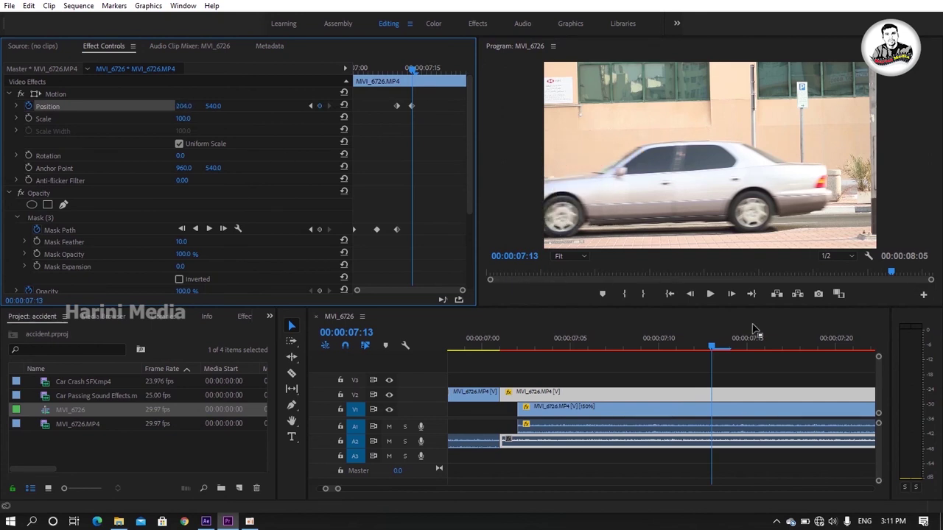
Step: Split the person clip at 00:00:07:14 and select the leftover piece after the cut
left_click(732, 296)
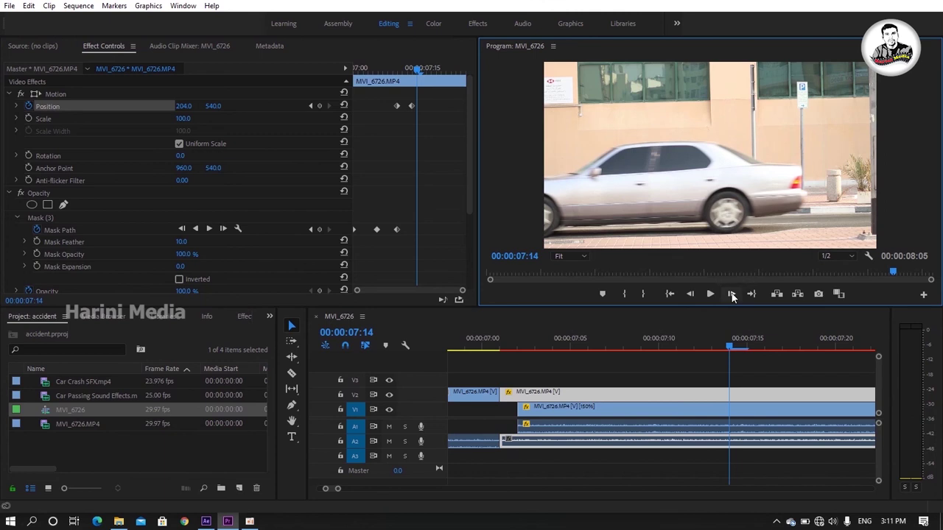
key("c")
left_click(731, 391)
key("v")
left_click(755, 394)
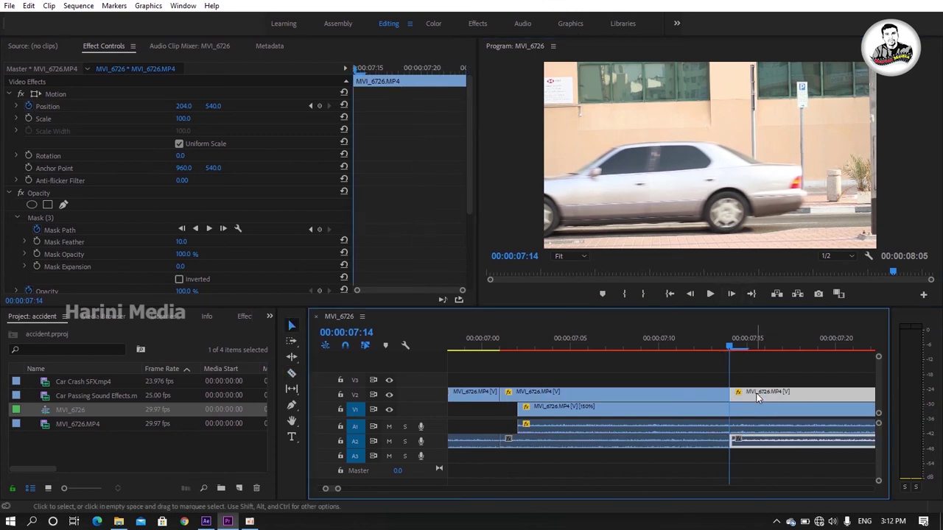
Step: Delete the leftover person piece after 07:14, zoom the timeline out, and play from the start
key("Delete")
key("minus")
key("minus")
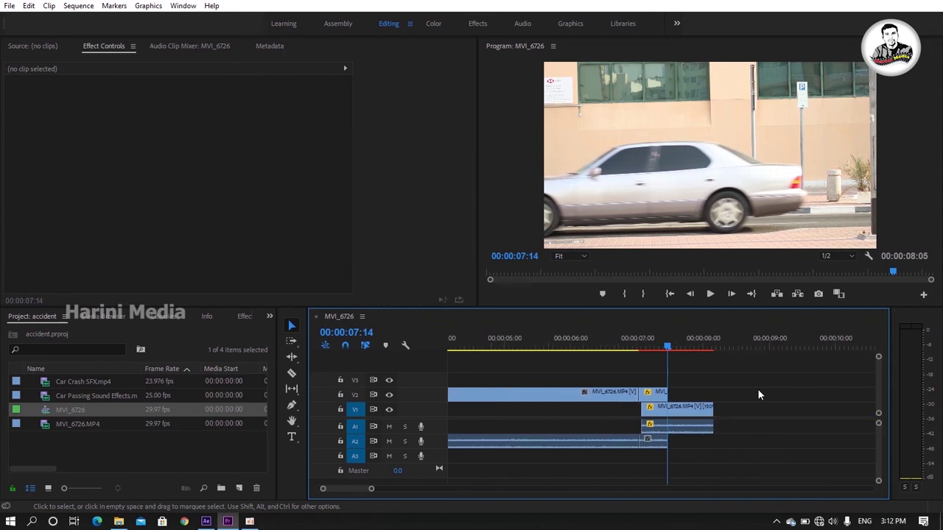
key("minus")
key("minus")
key("minus")
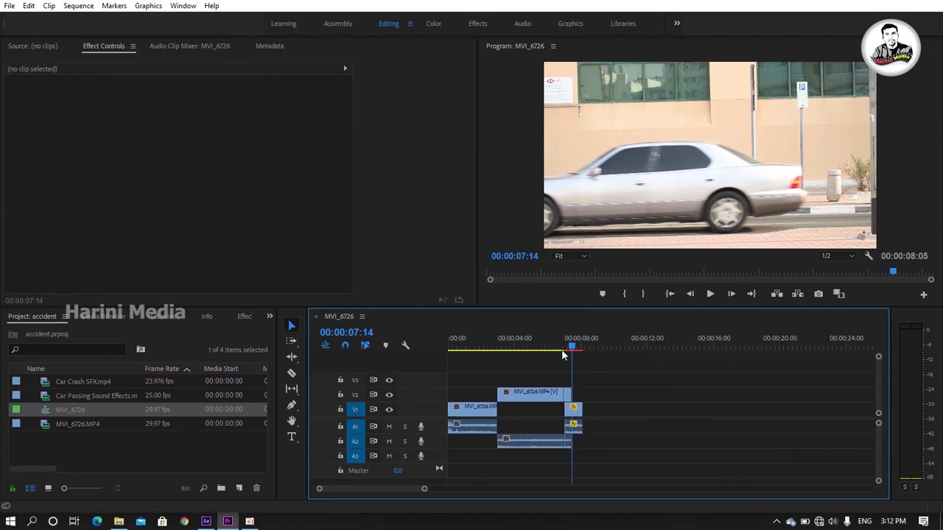
key("Home")
key("space")
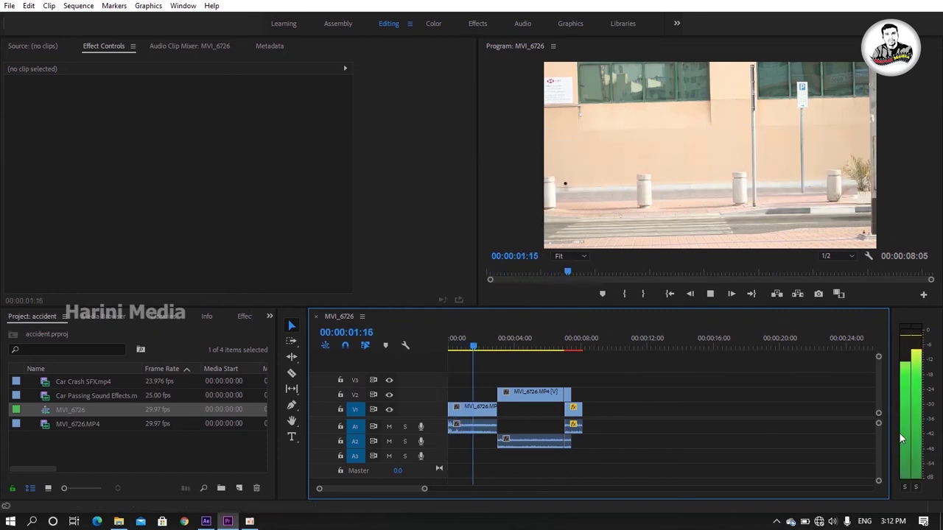